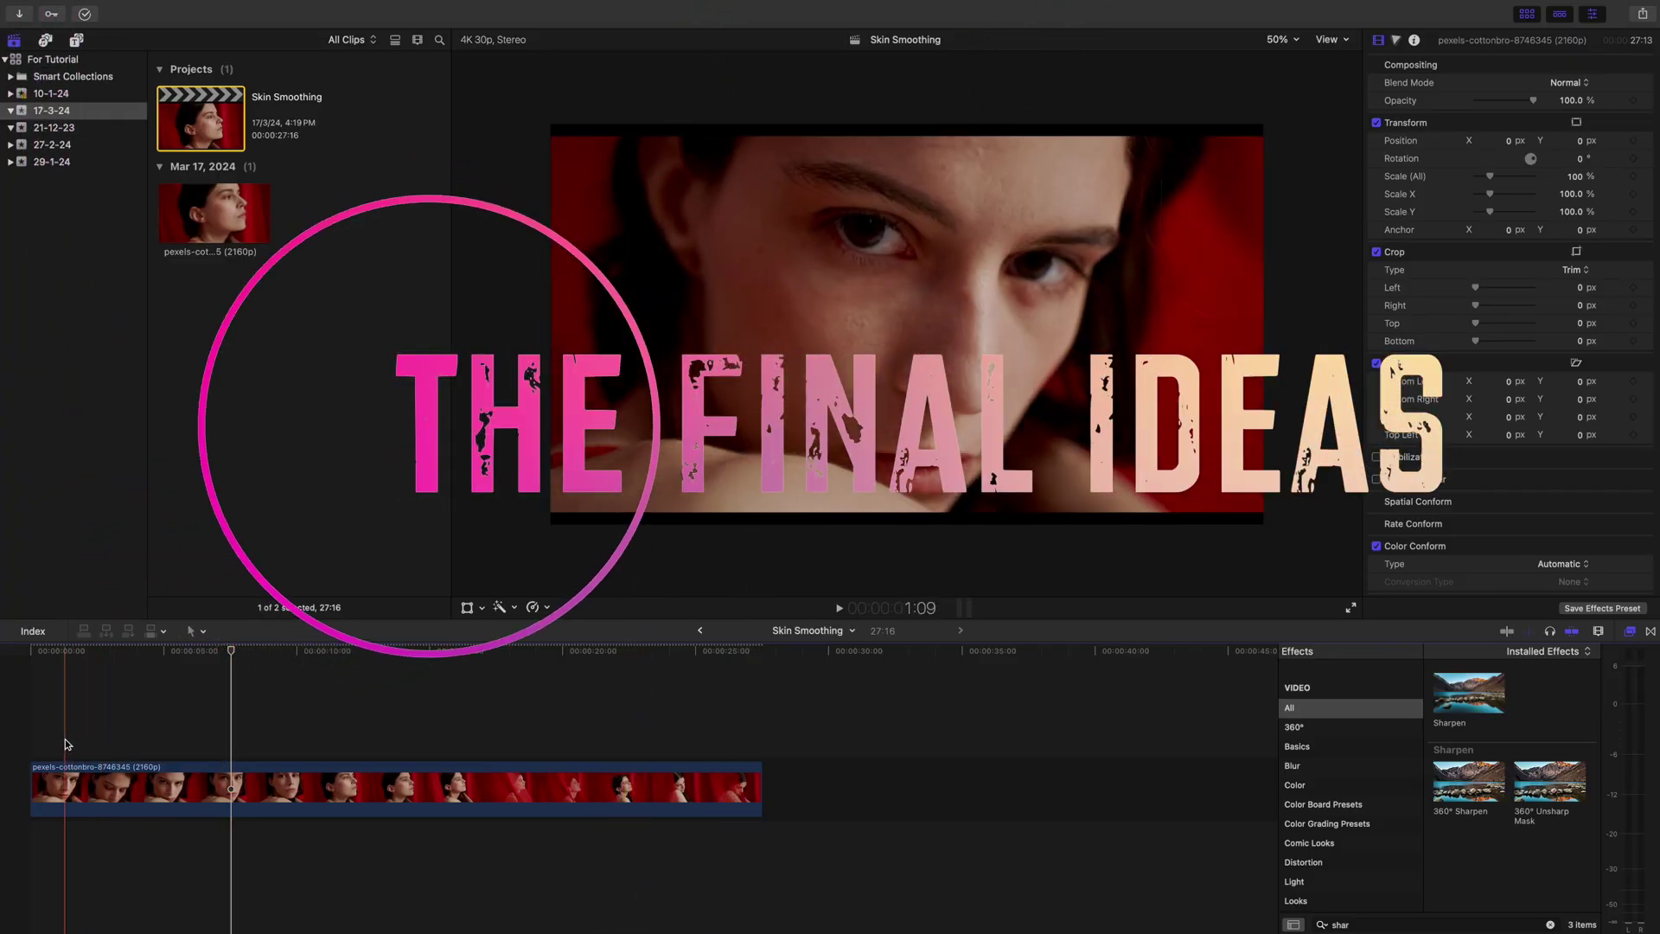
# Play the portrait clip and stop at about 7:15, where she faces the camera.
pyautogui.press('space')
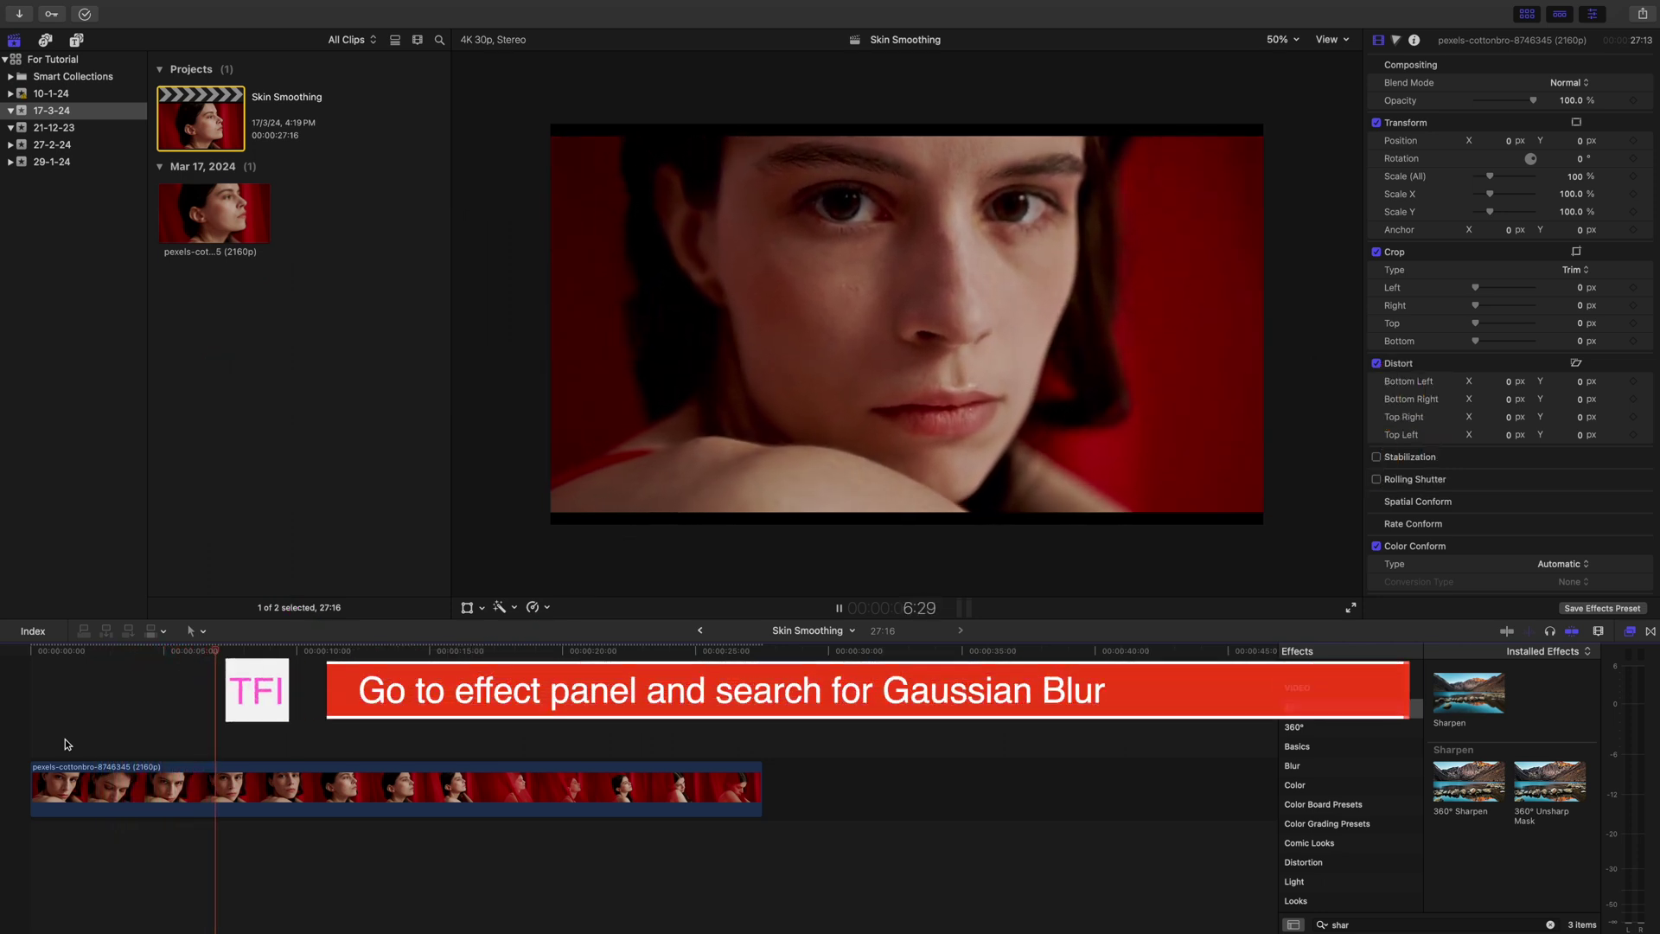
pyautogui.press('space')
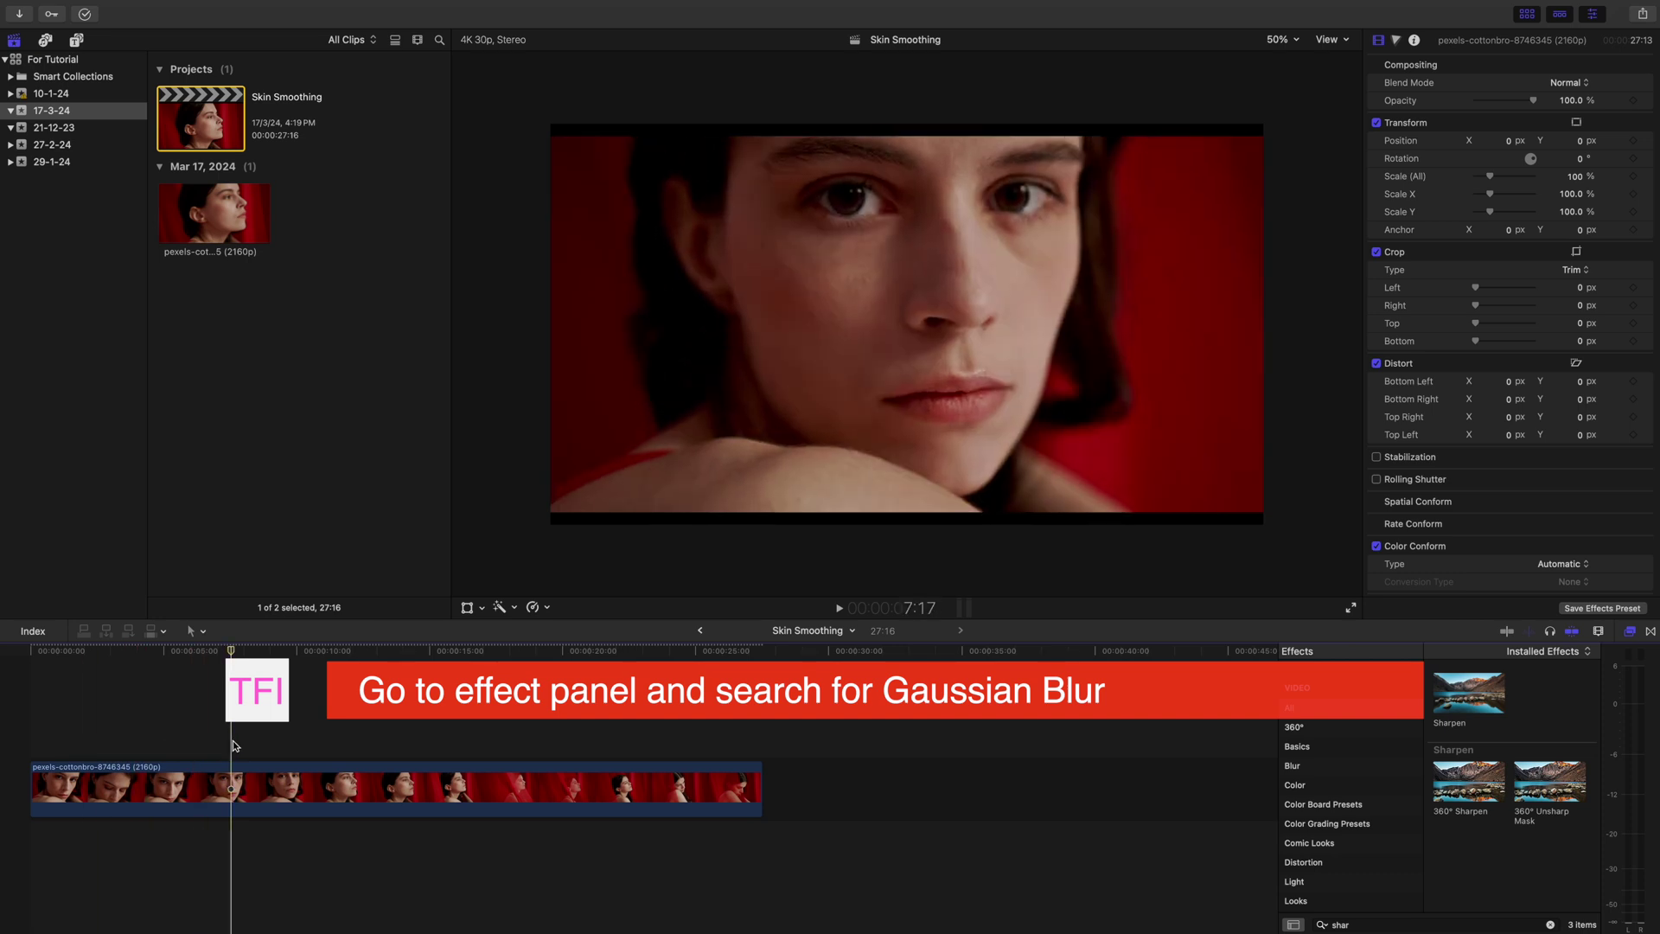
# Apply the Gaussian effect from the Blur category to the selected portrait clip.
pyautogui.click(235, 790)
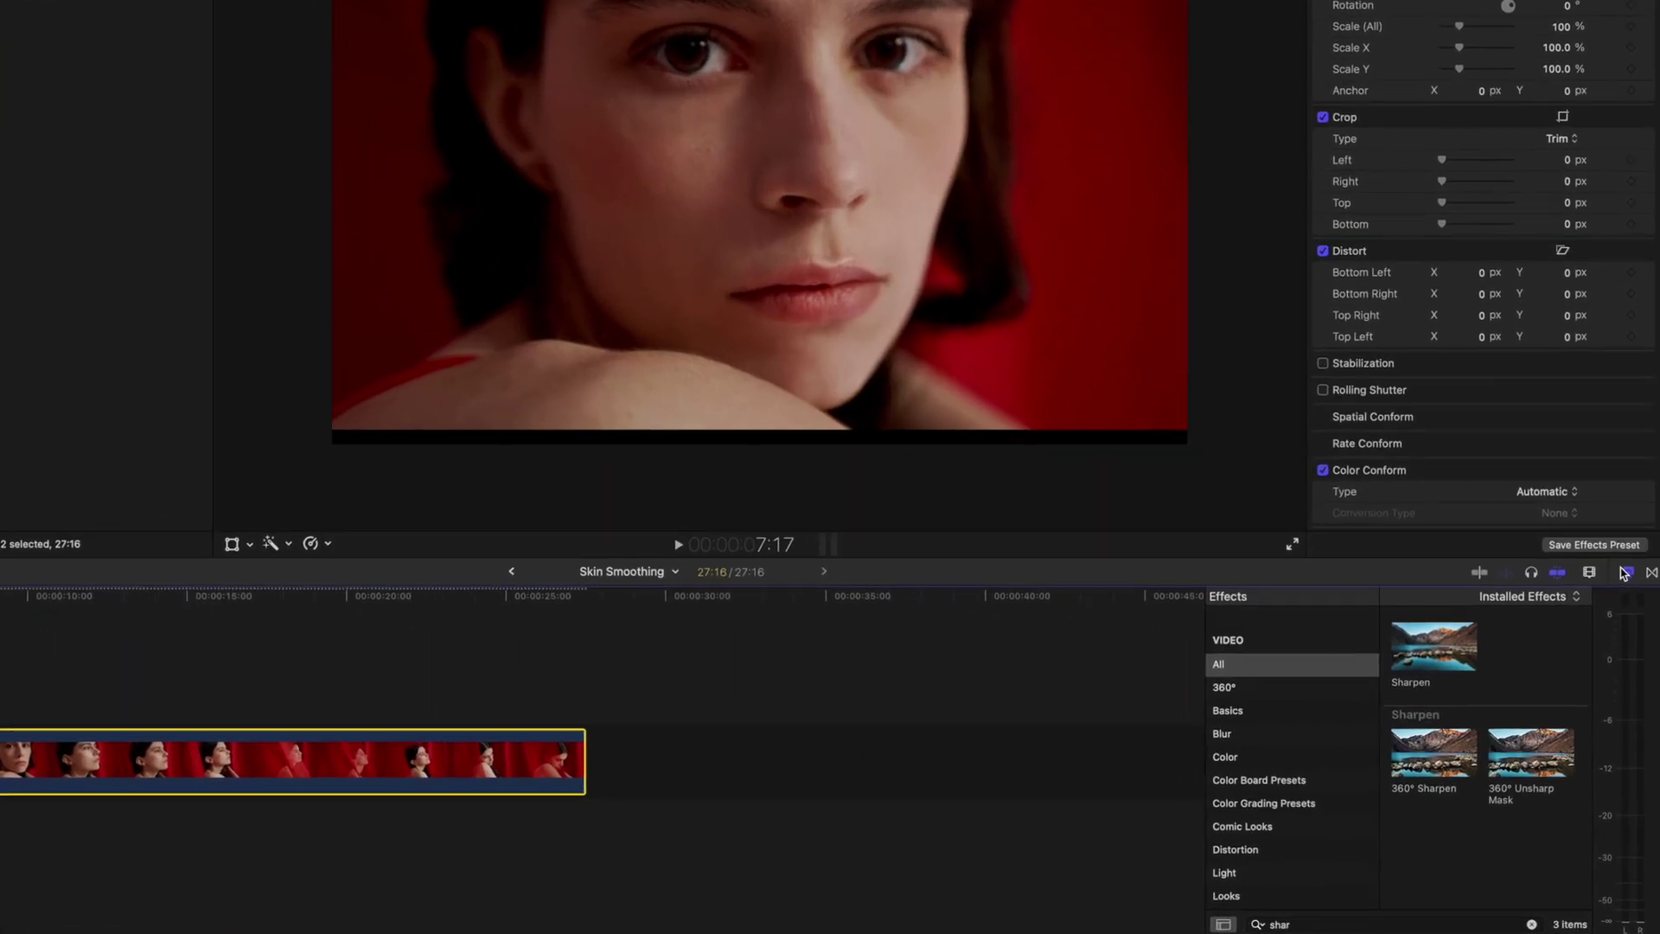
pyautogui.click(1231, 741)
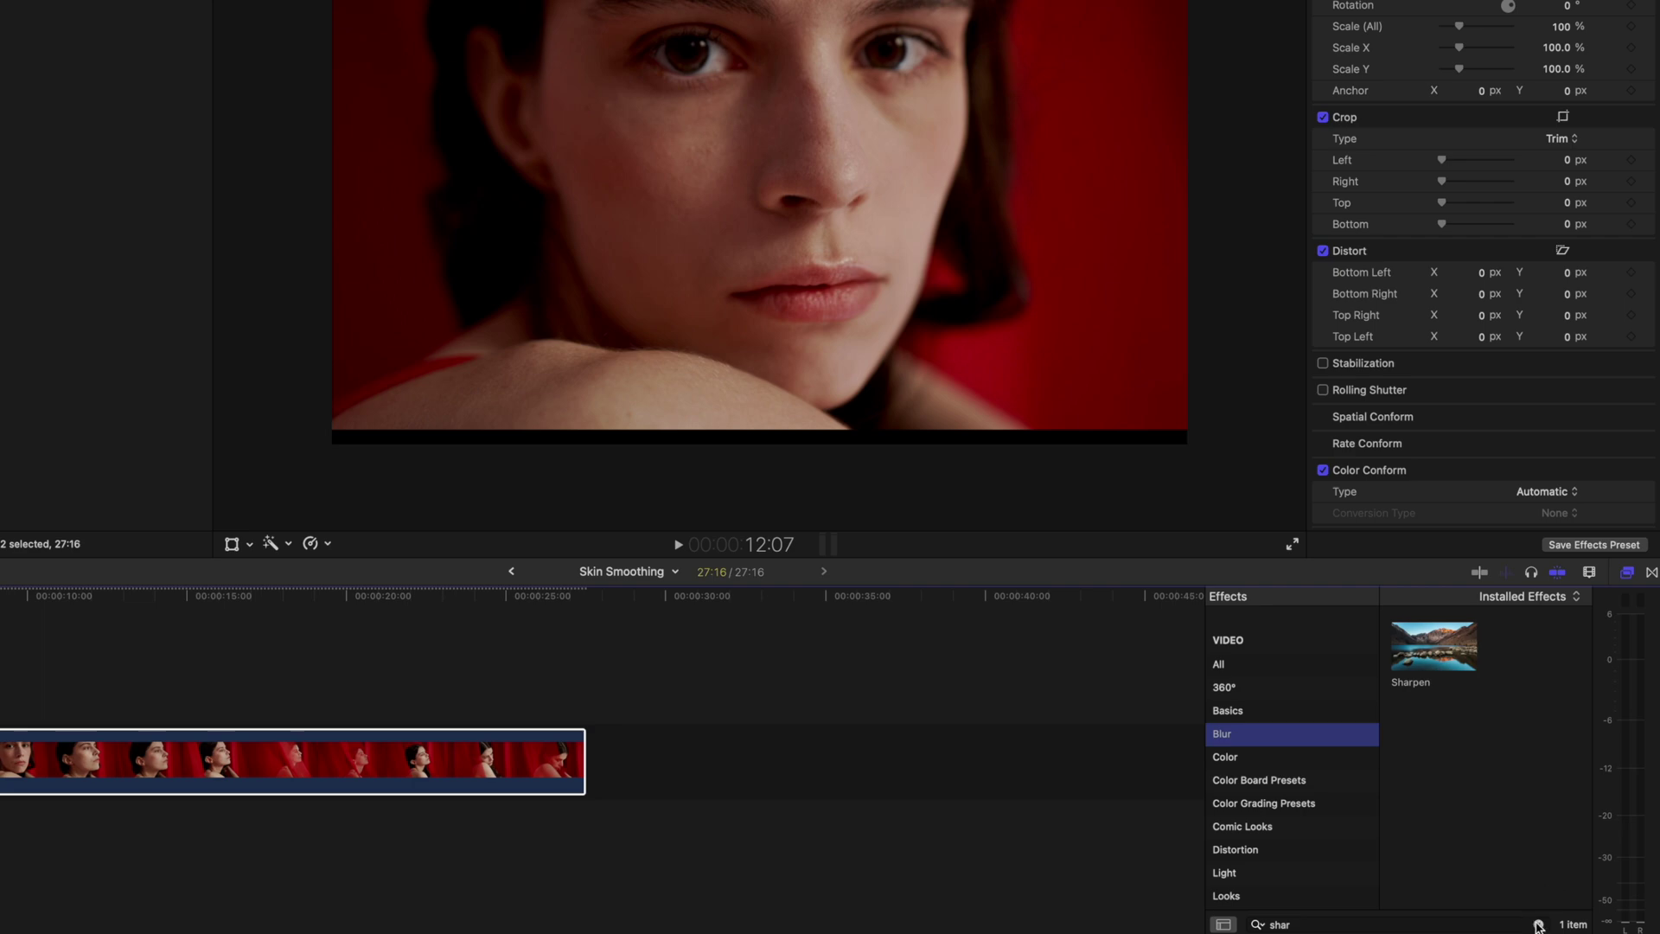
pyautogui.click(1538, 926)
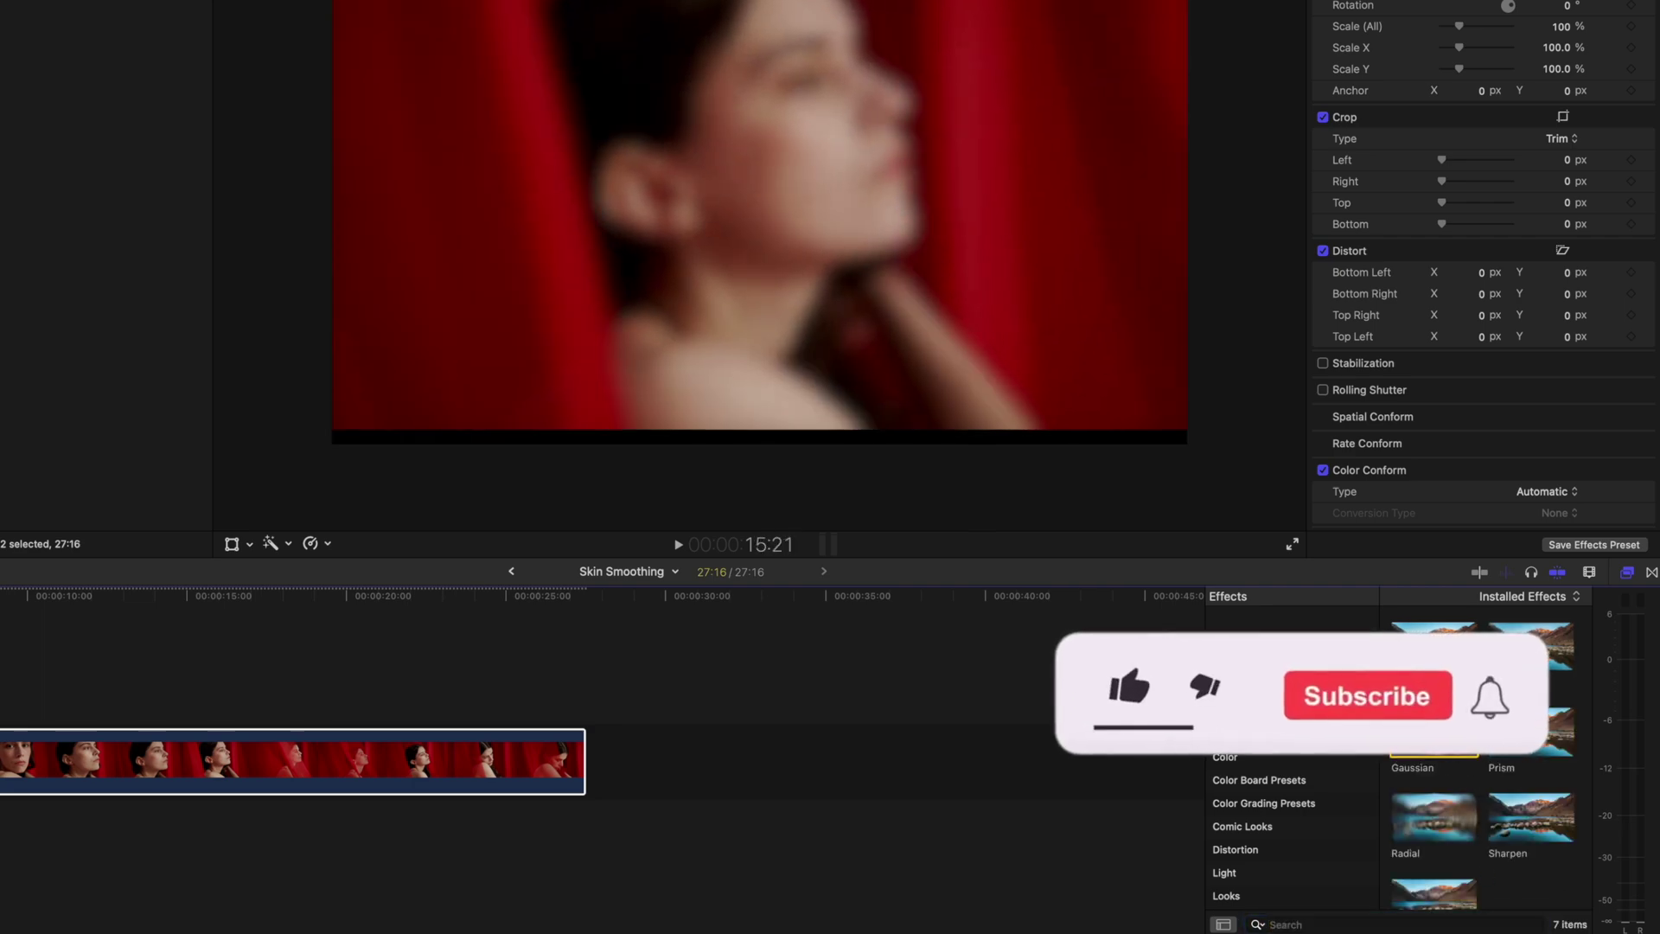
pyautogui.moveTo(1433, 726); pyautogui.dragTo(230, 798)
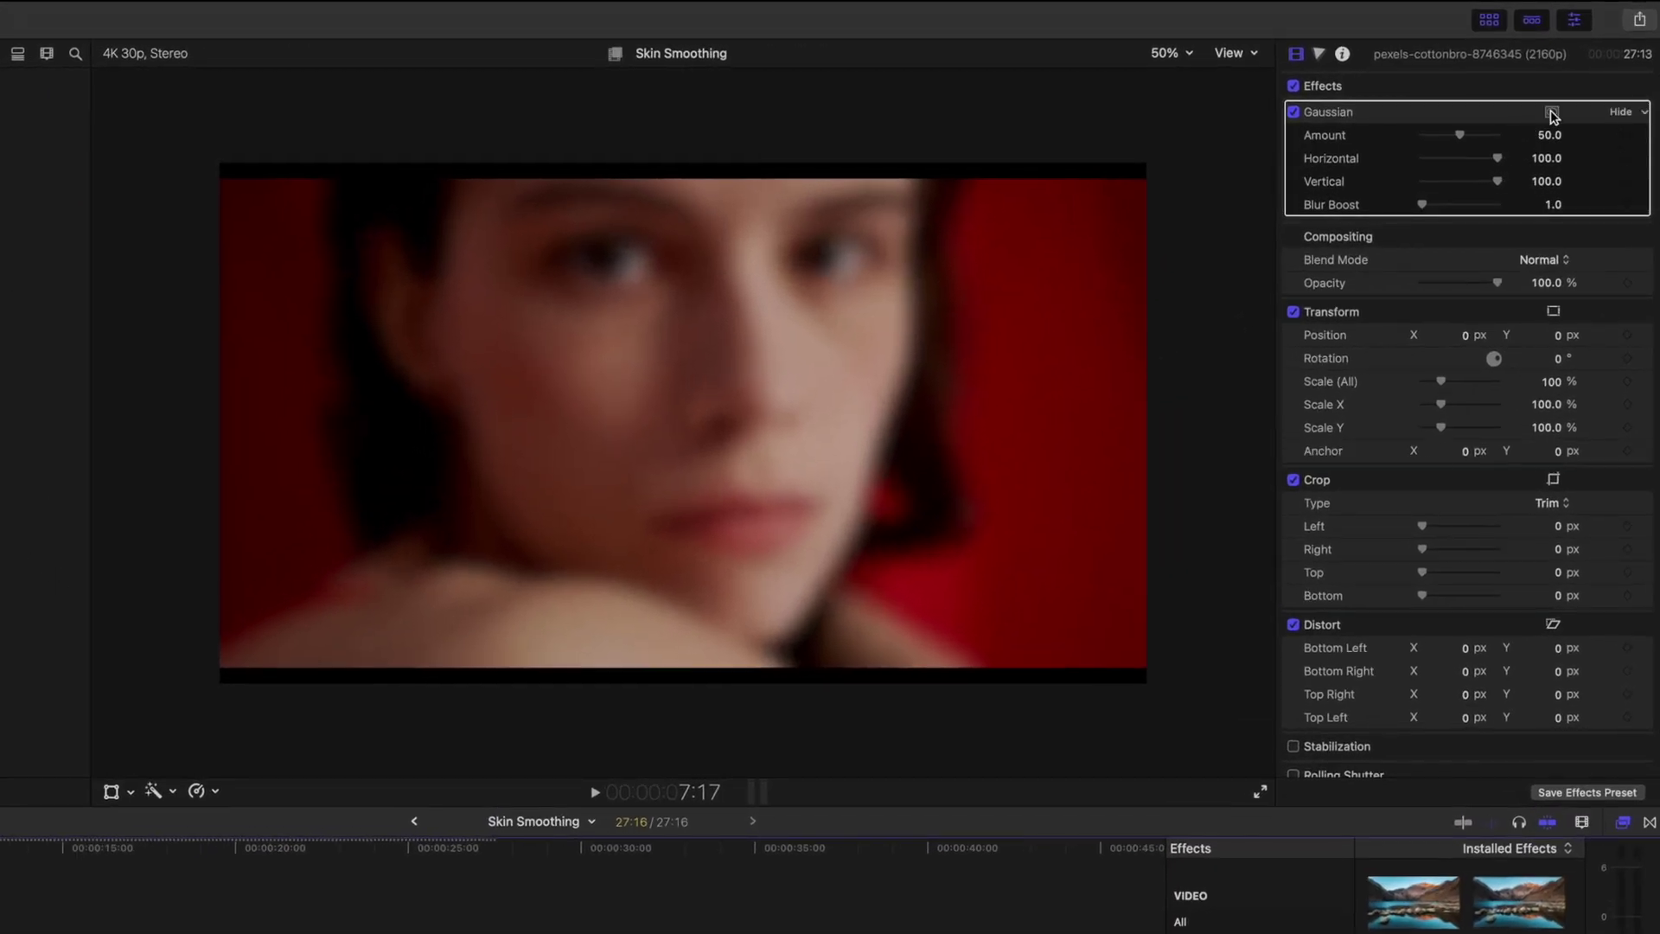
# Add a colour mask to the Gaussian blur, sampling skin tone across her cheeks and face.
pyautogui.click(1552, 115)
pyautogui.click(1518, 148)
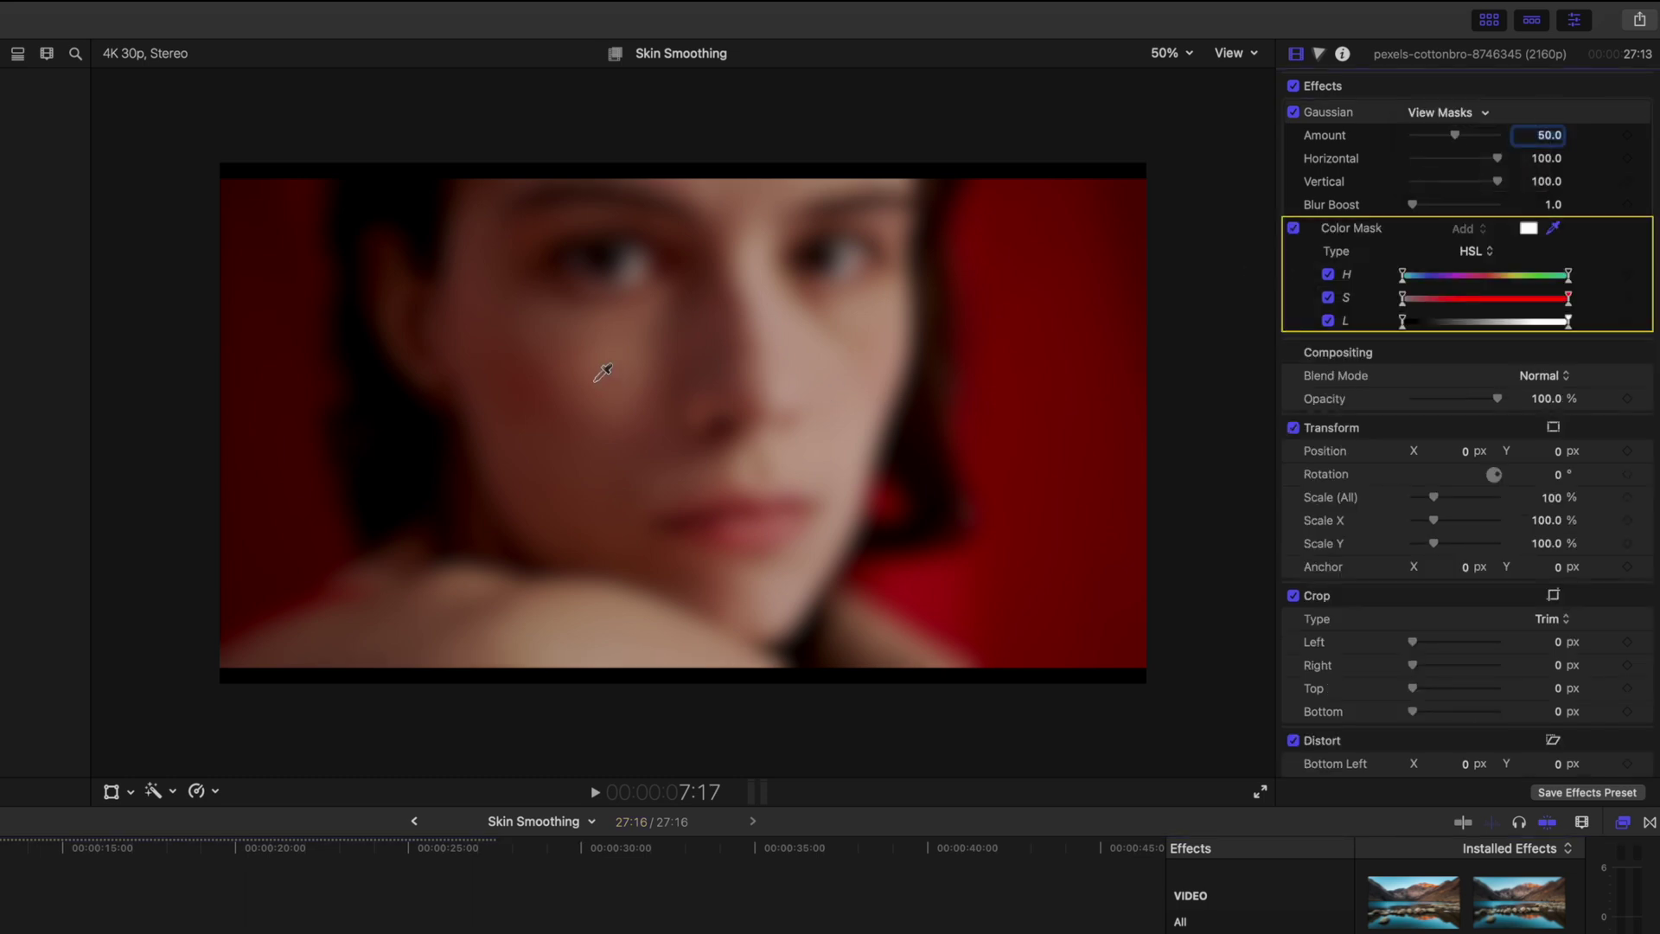
pyautogui.moveTo(597, 378); pyautogui.dragTo(541, 379)
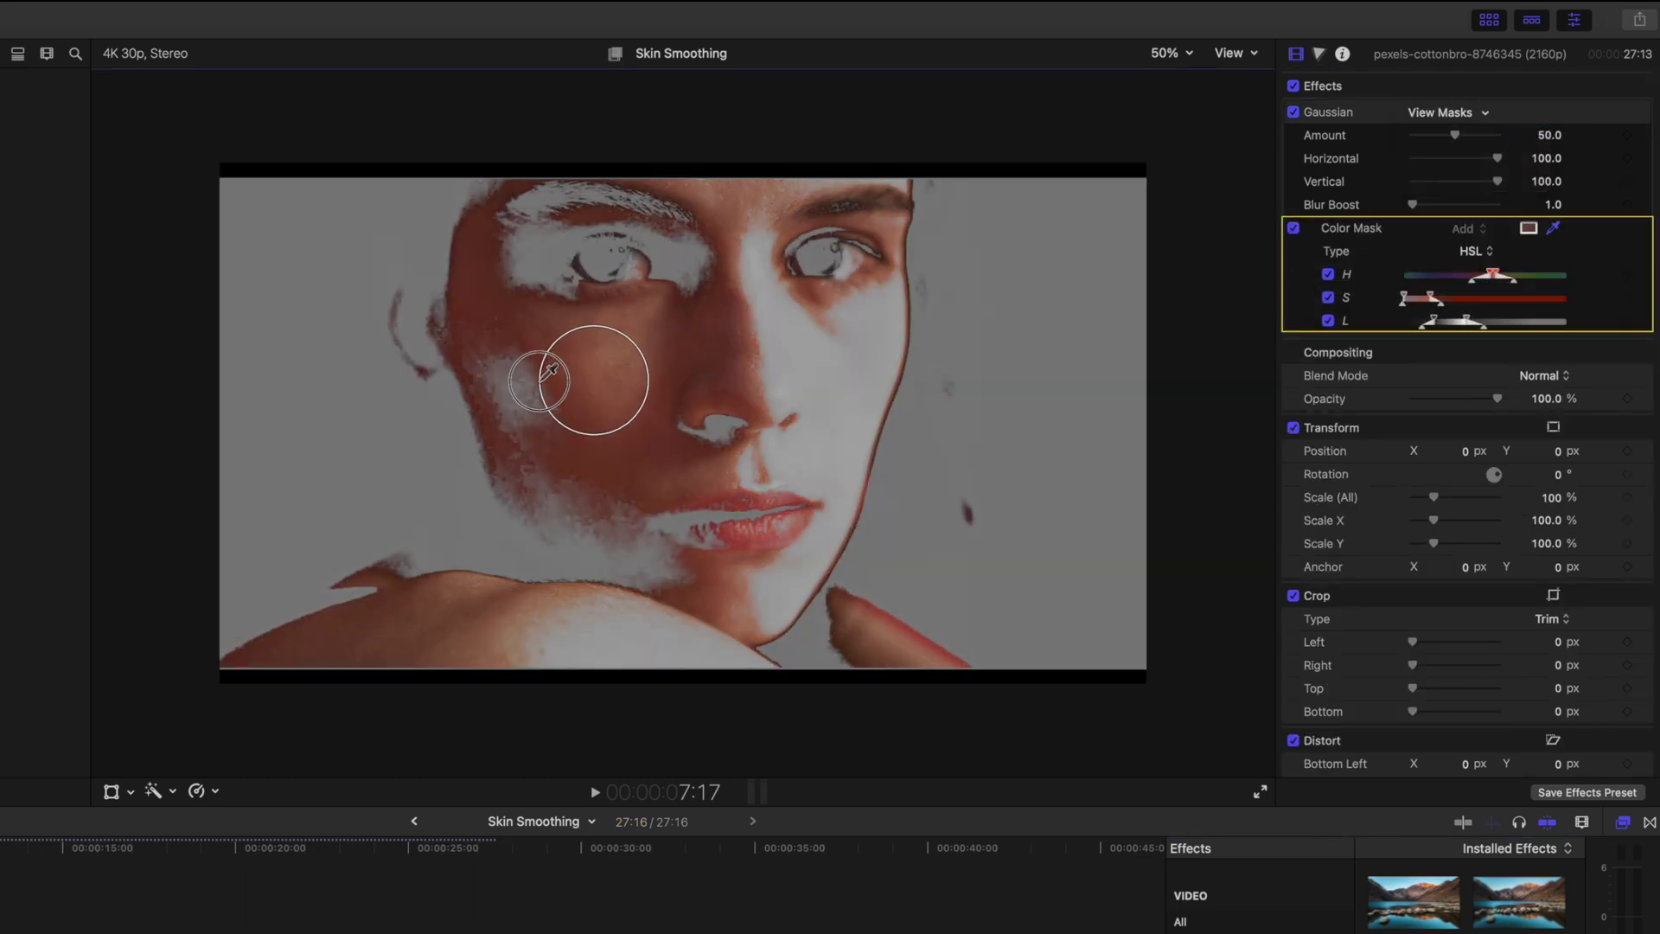
pyautogui.moveTo(549, 371)
pyautogui.mouseDown()
pyautogui.moveTo(535, 371)
pyautogui.moveTo(794, 293)
pyautogui.moveTo(764, 332)
pyautogui.mouseUp()
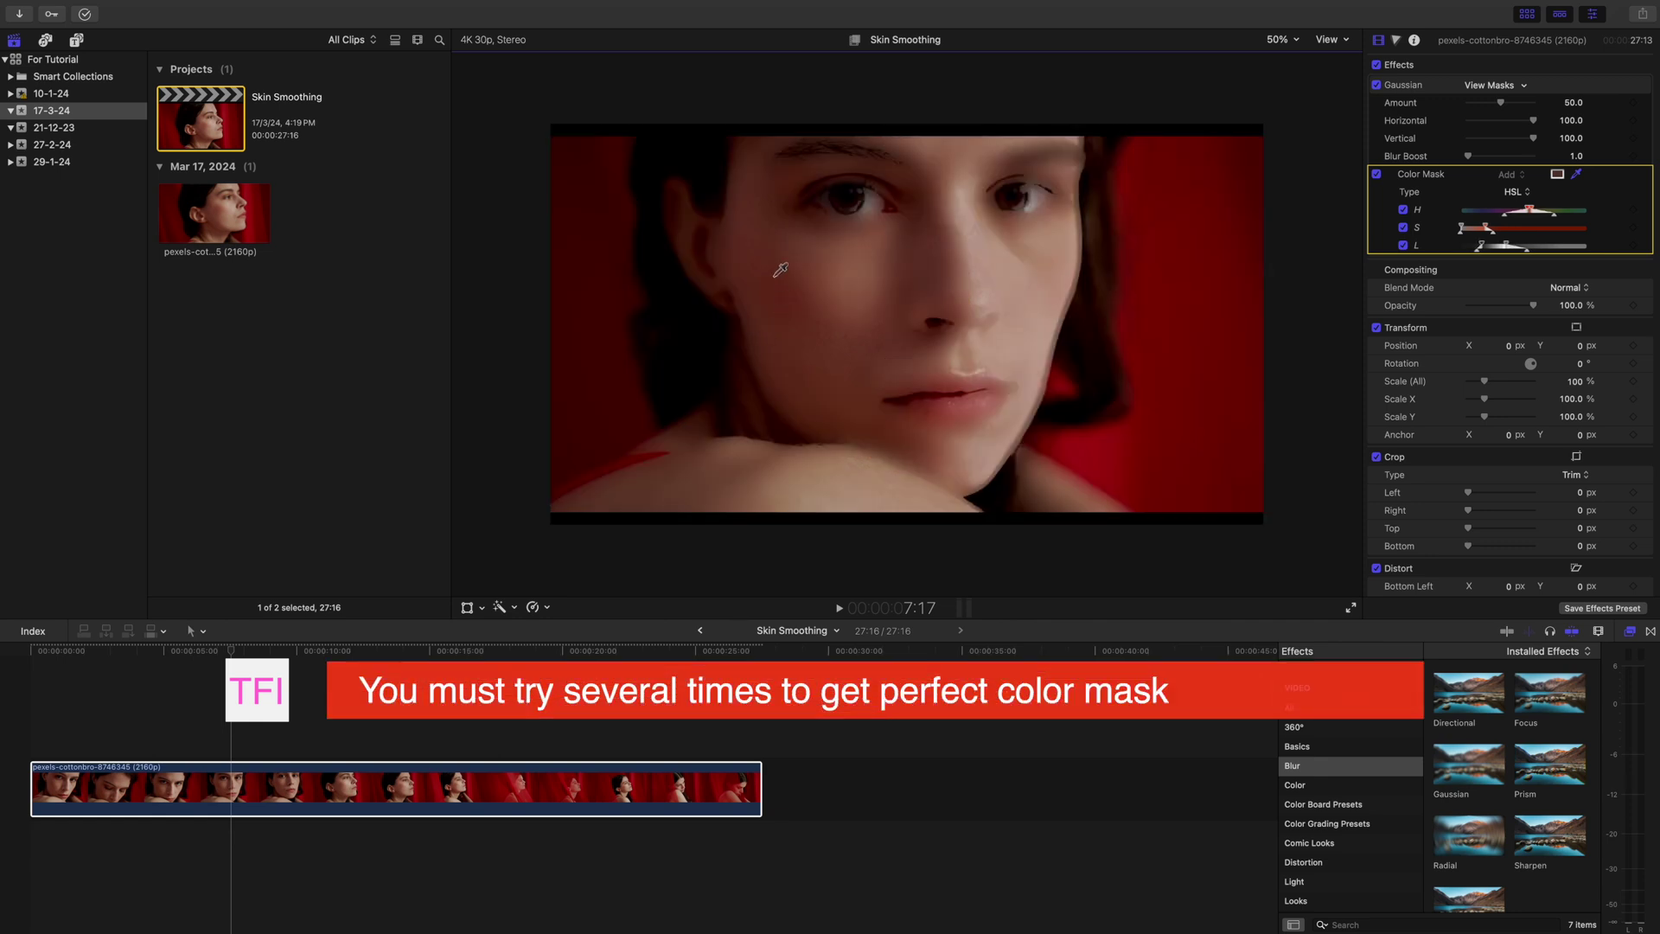
pyautogui.moveTo(780, 270); pyautogui.dragTo(752, 268)
pyautogui.moveTo(832, 339); pyautogui.dragTo(893, 308)
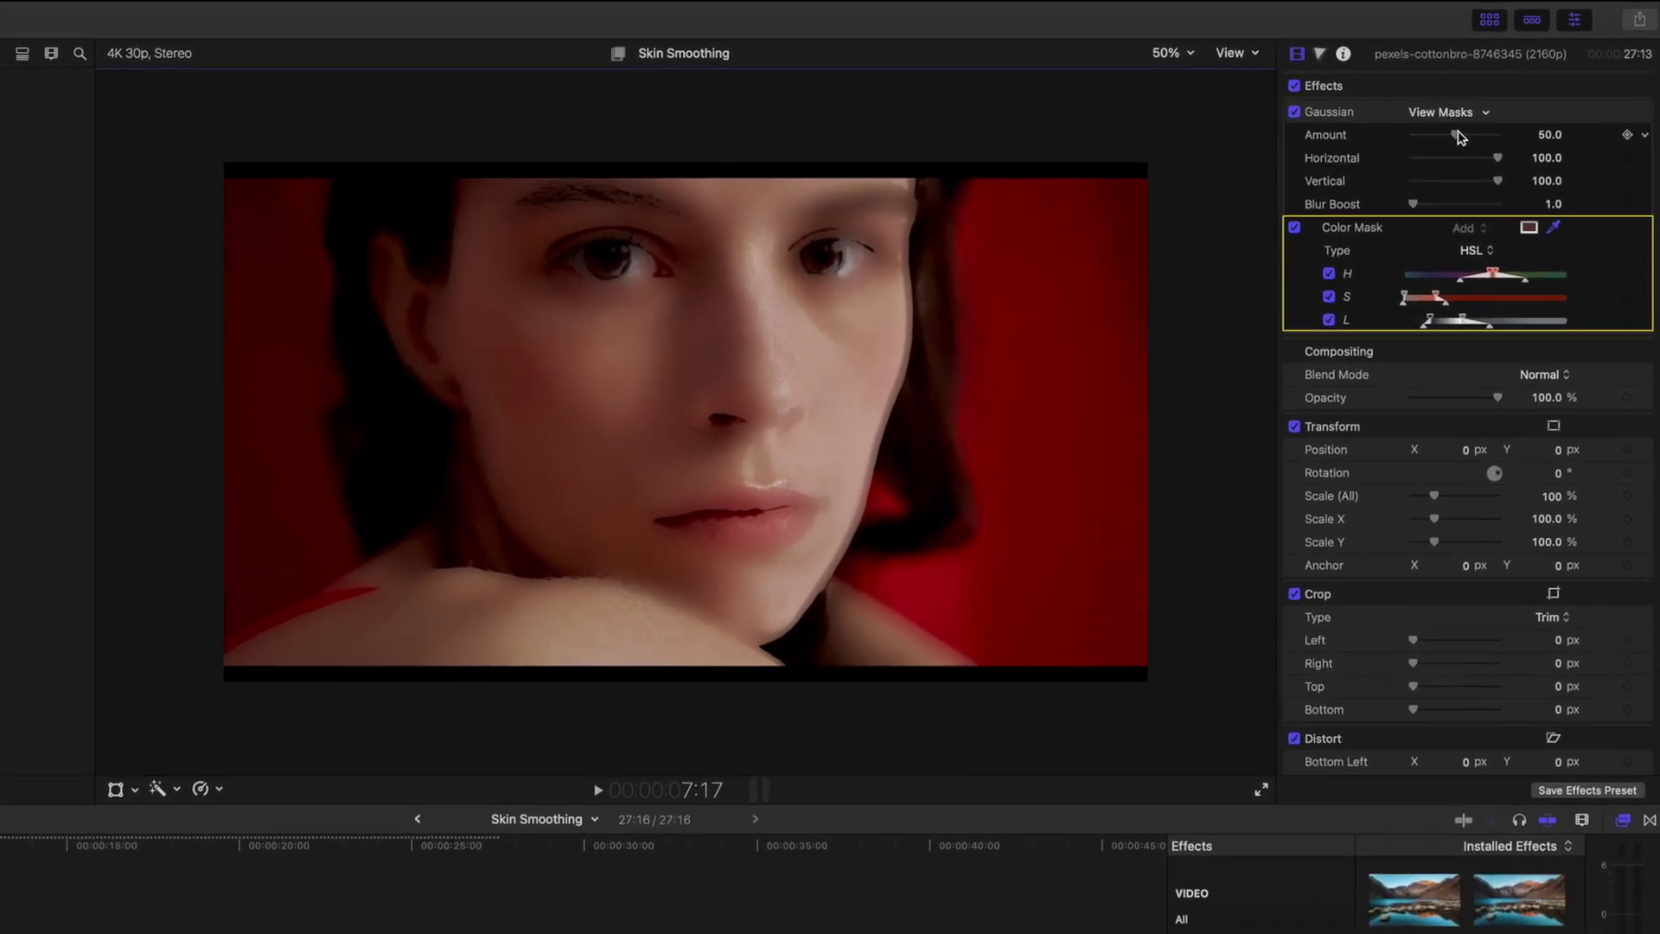
# Lower the Gaussian Amount to 10 and toggle the blur to compare before and after.
pyautogui.moveTo(1500, 103); pyautogui.dragTo(1425, 138)
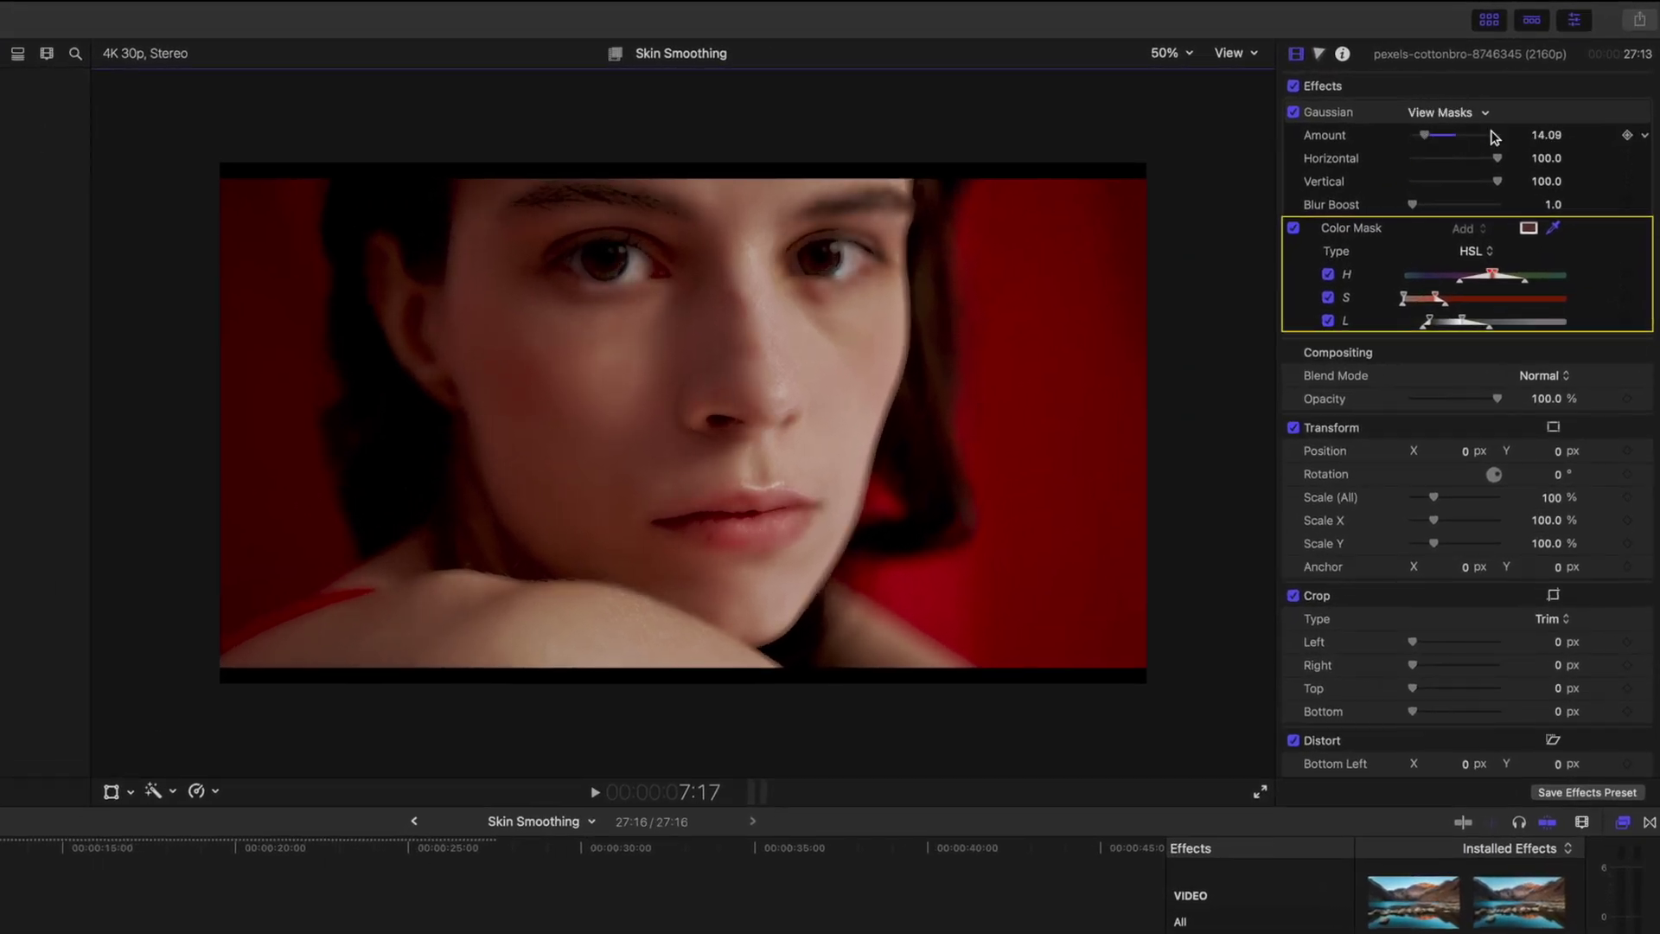
pyautogui.click(1540, 136)
pyautogui.write('10')
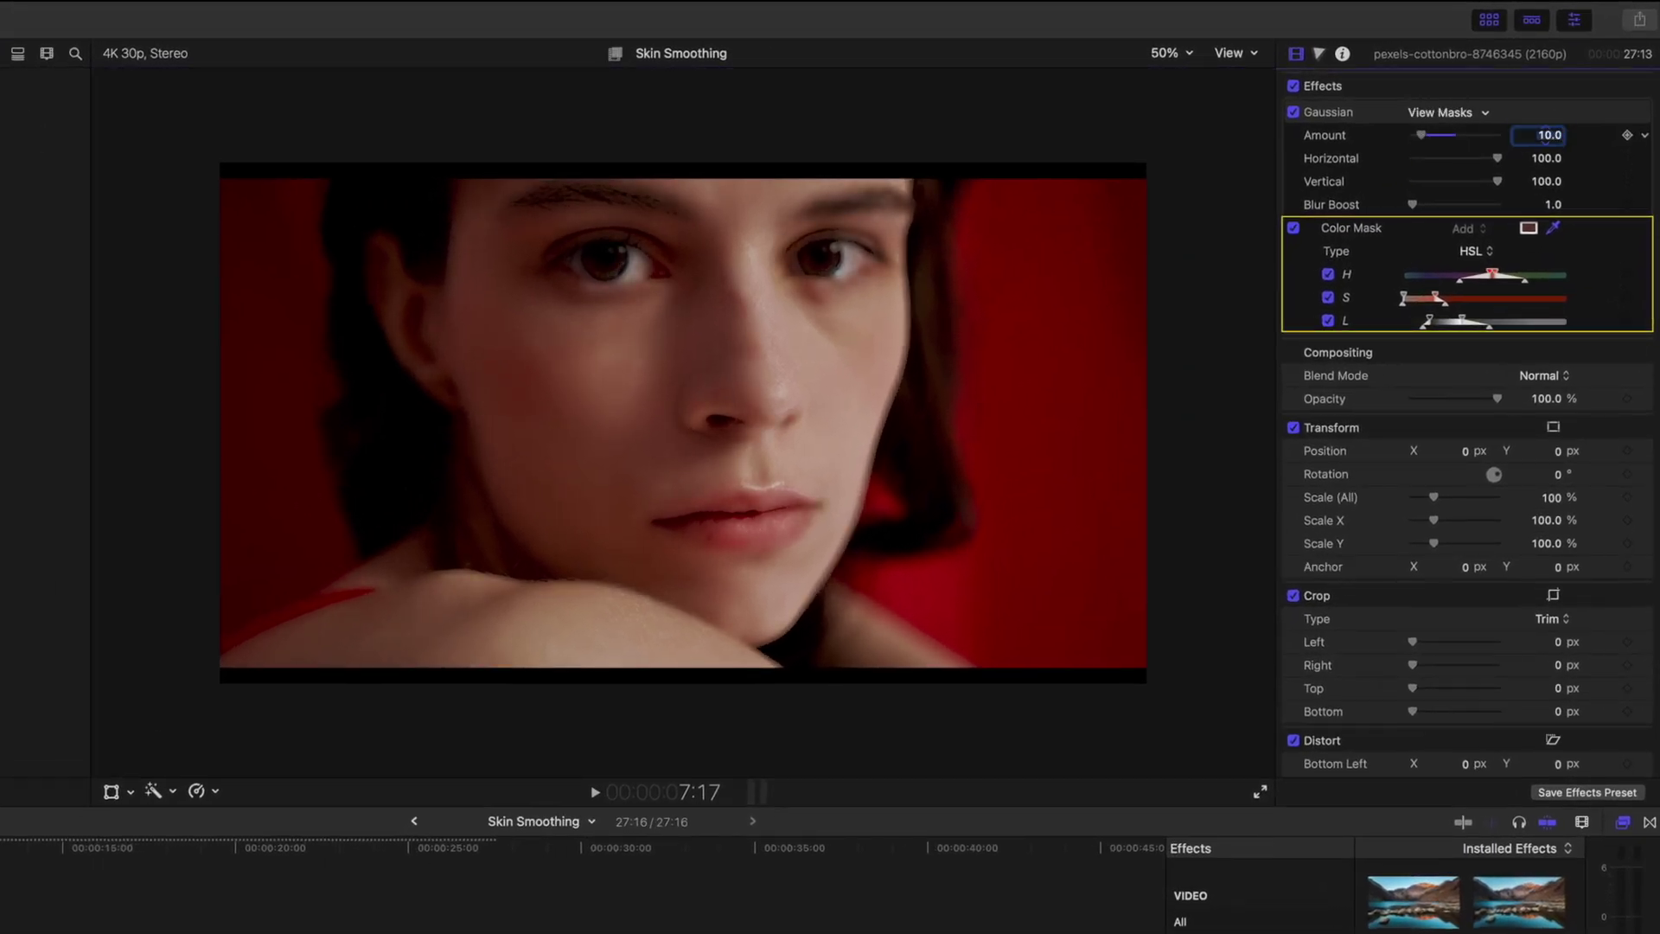
pyautogui.click(1294, 113)
pyautogui.click(1293, 112)
pyautogui.click(1294, 113)
# Adjust the colour mask's luminance handles to refine skin coverage, toggling the blur to compare.
pyautogui.moveTo(1489, 327)
pyautogui.mouseDown()
pyautogui.moveTo(1539, 327)
pyautogui.moveTo(1475, 330)
pyautogui.mouseUp()
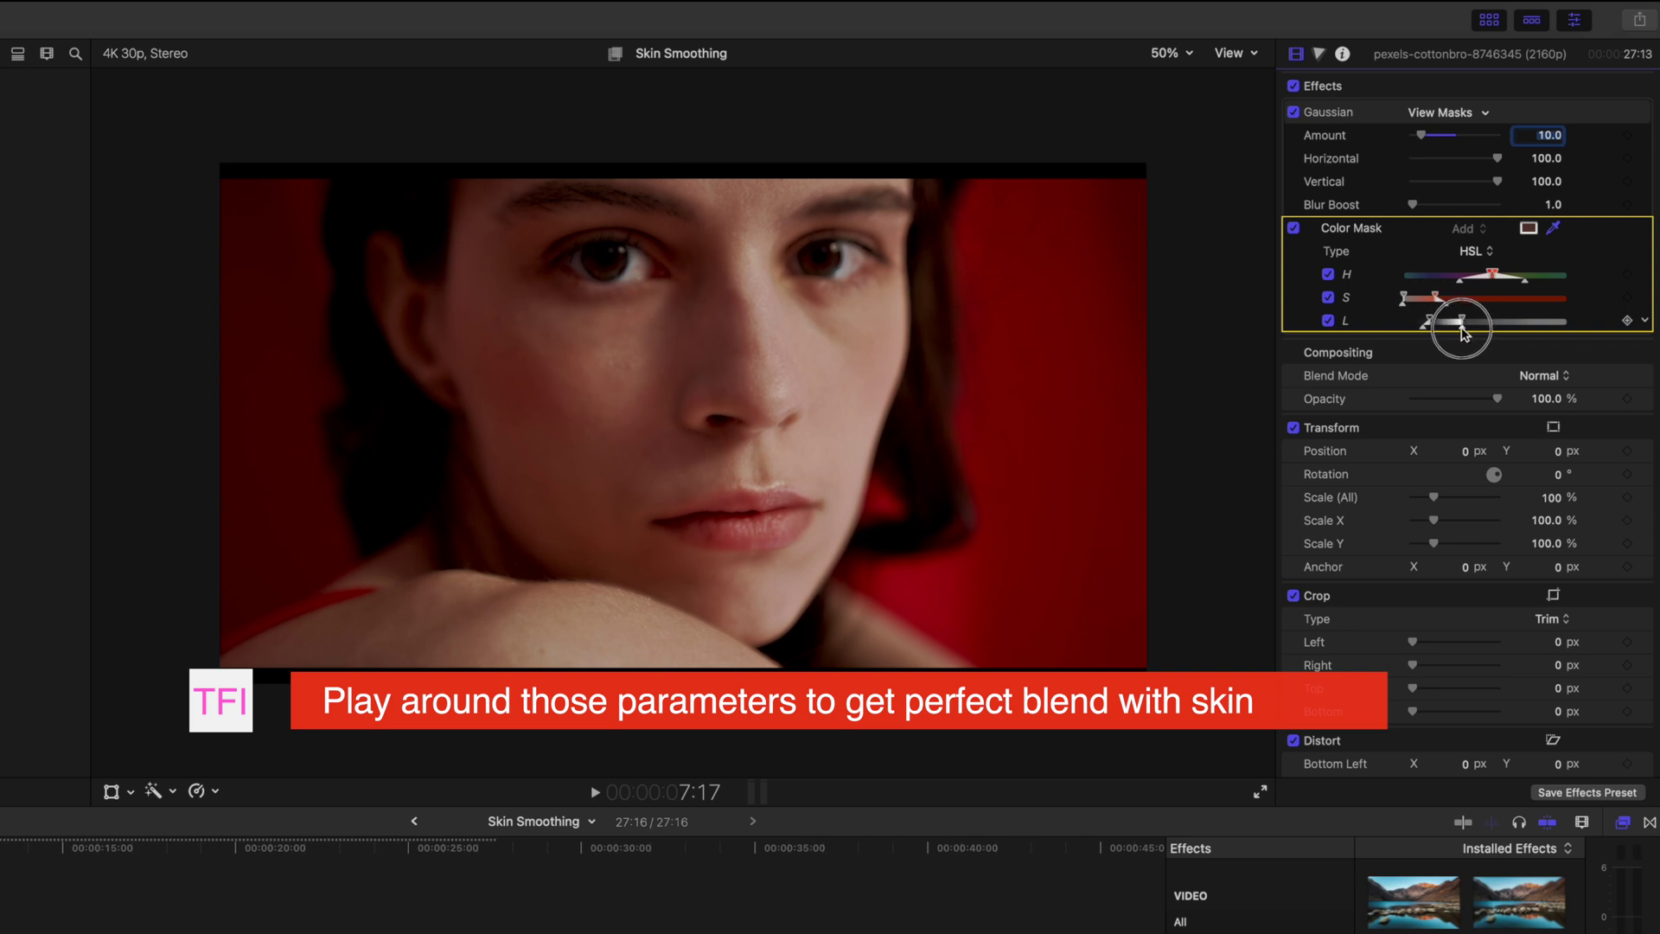
pyautogui.click(1294, 113)
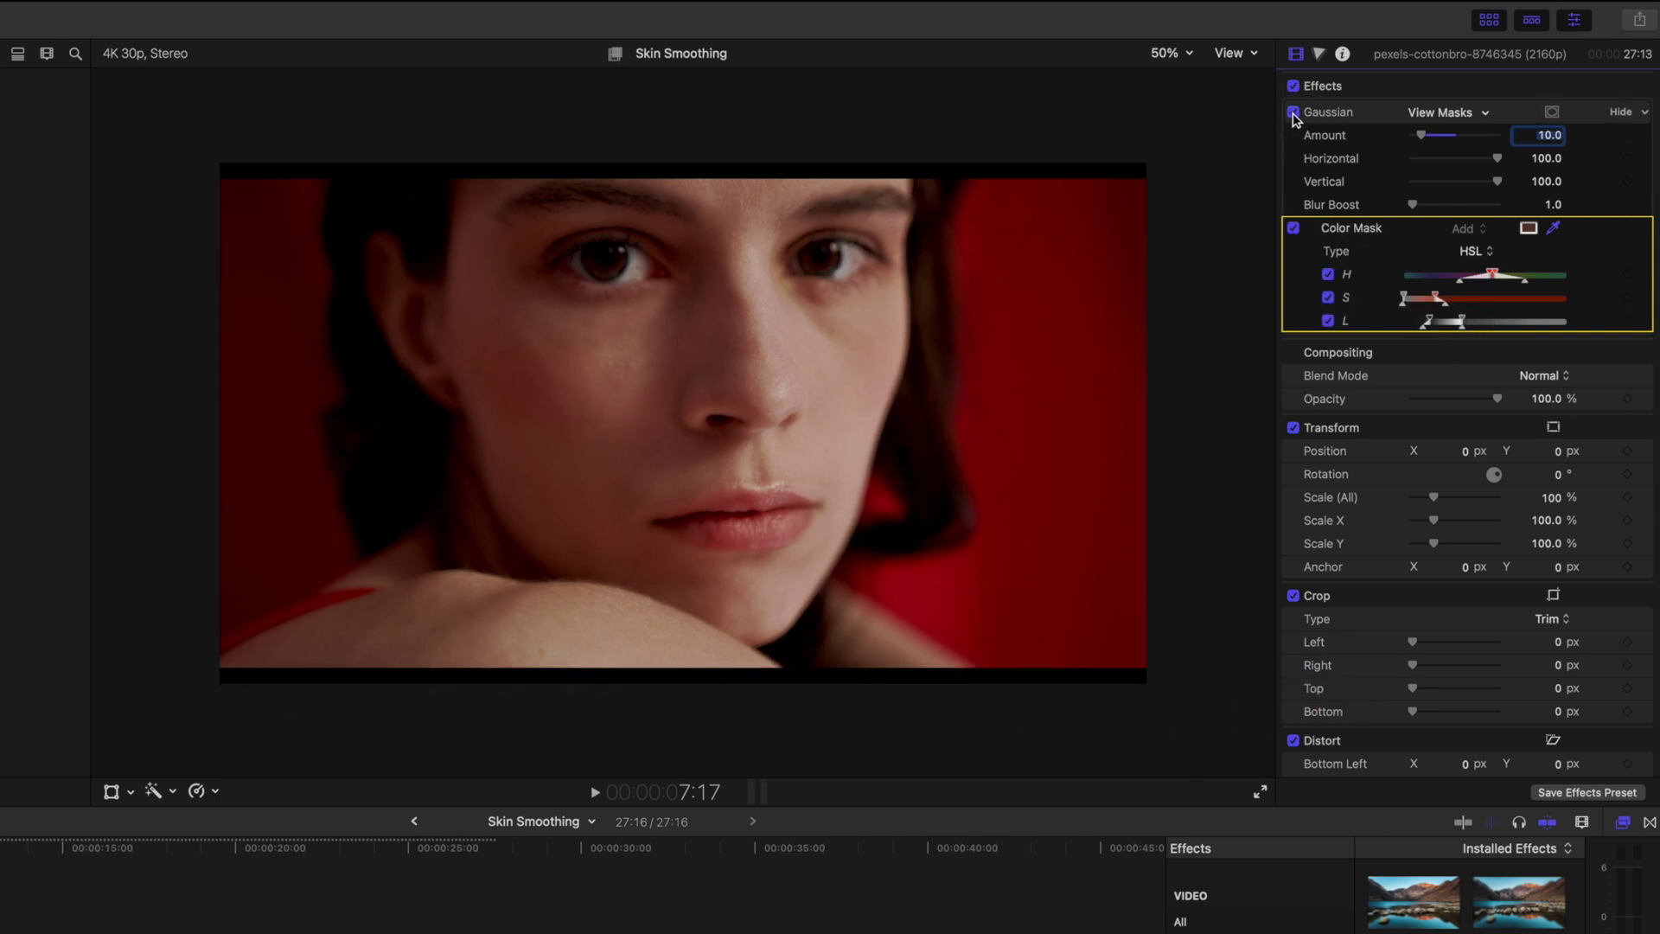
pyautogui.moveTo(1464, 335); pyautogui.dragTo(1528, 329)
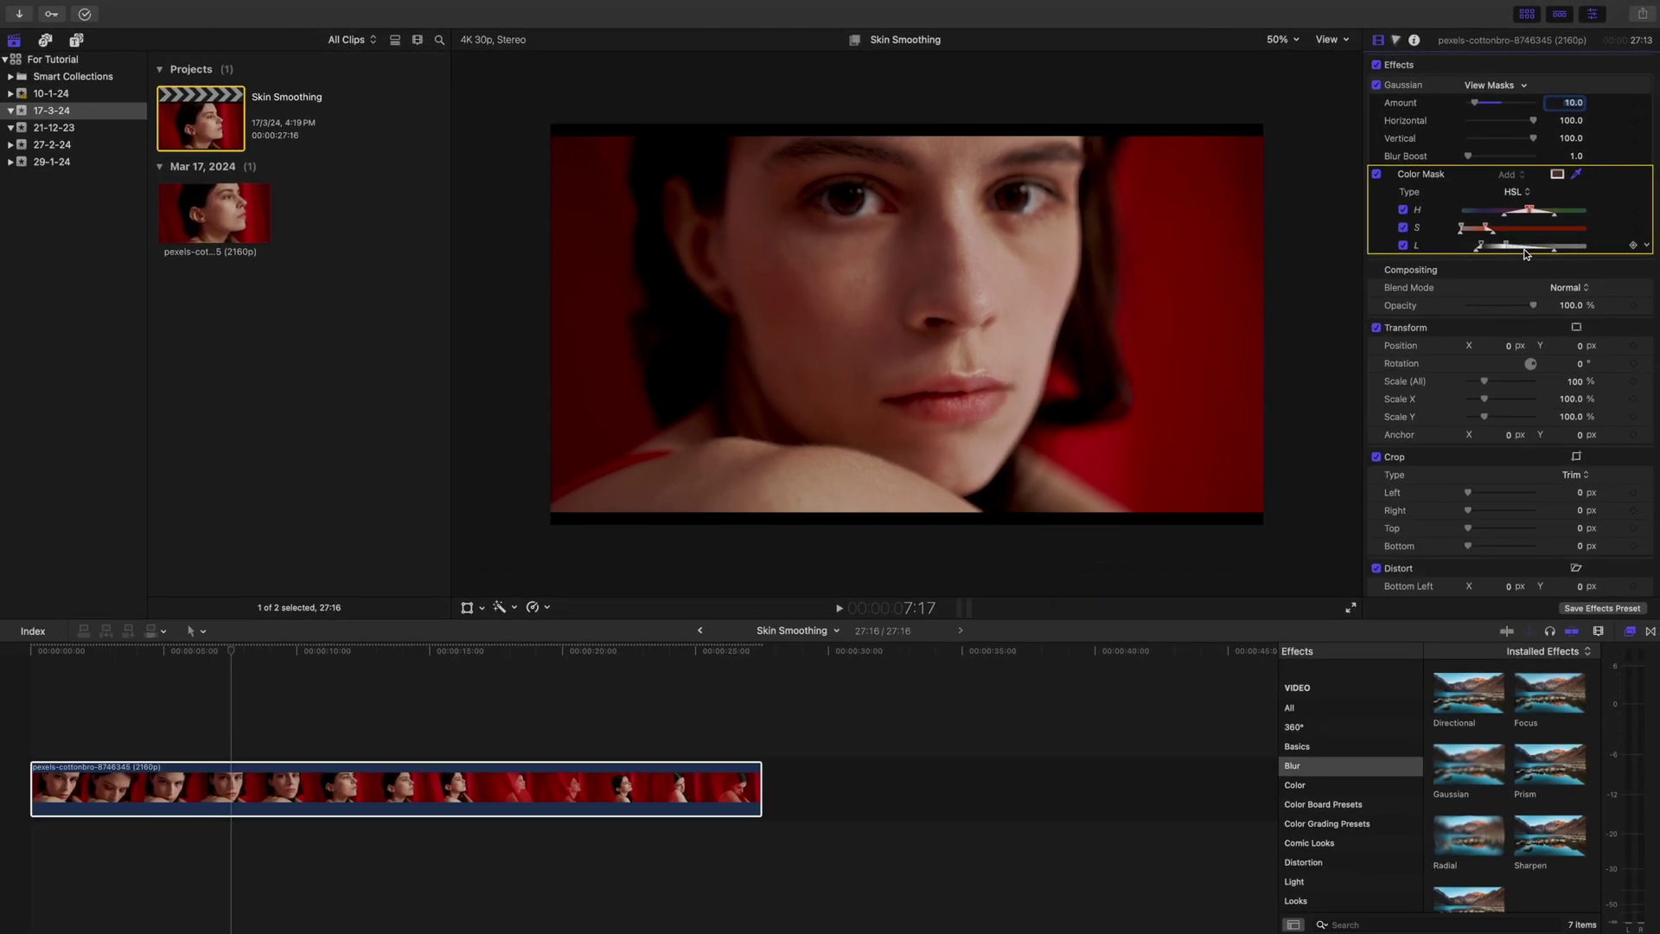
pyautogui.moveTo(1507, 244); pyautogui.dragTo(1518, 247)
pyautogui.click(1378, 85)
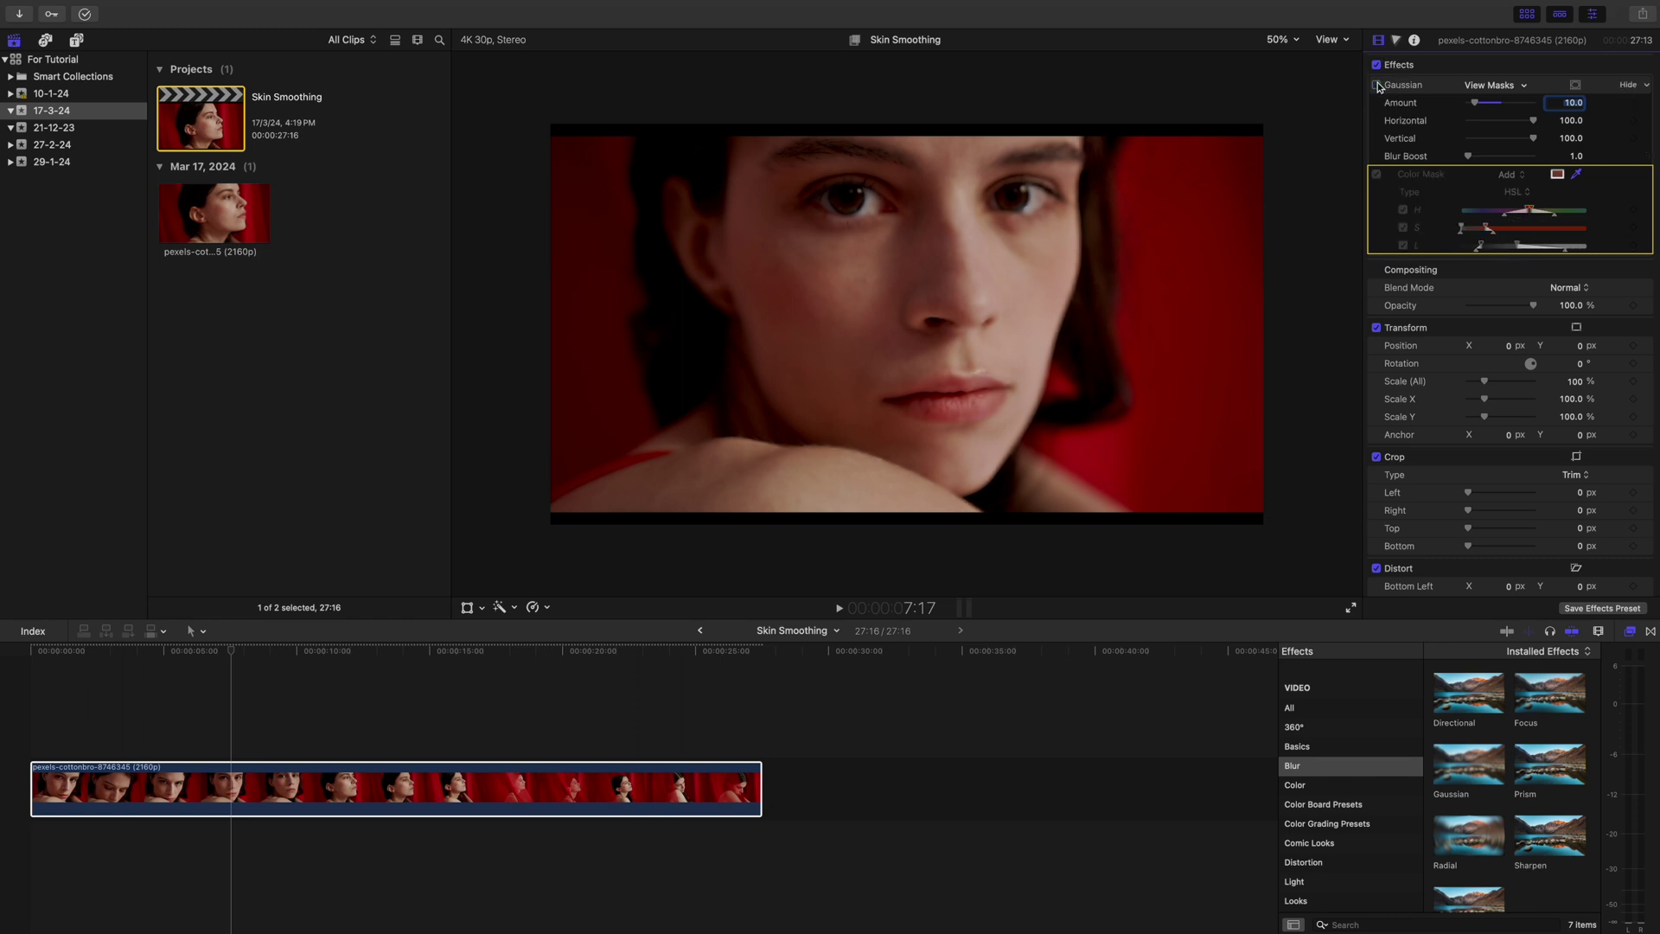
pyautogui.click(1377, 86)
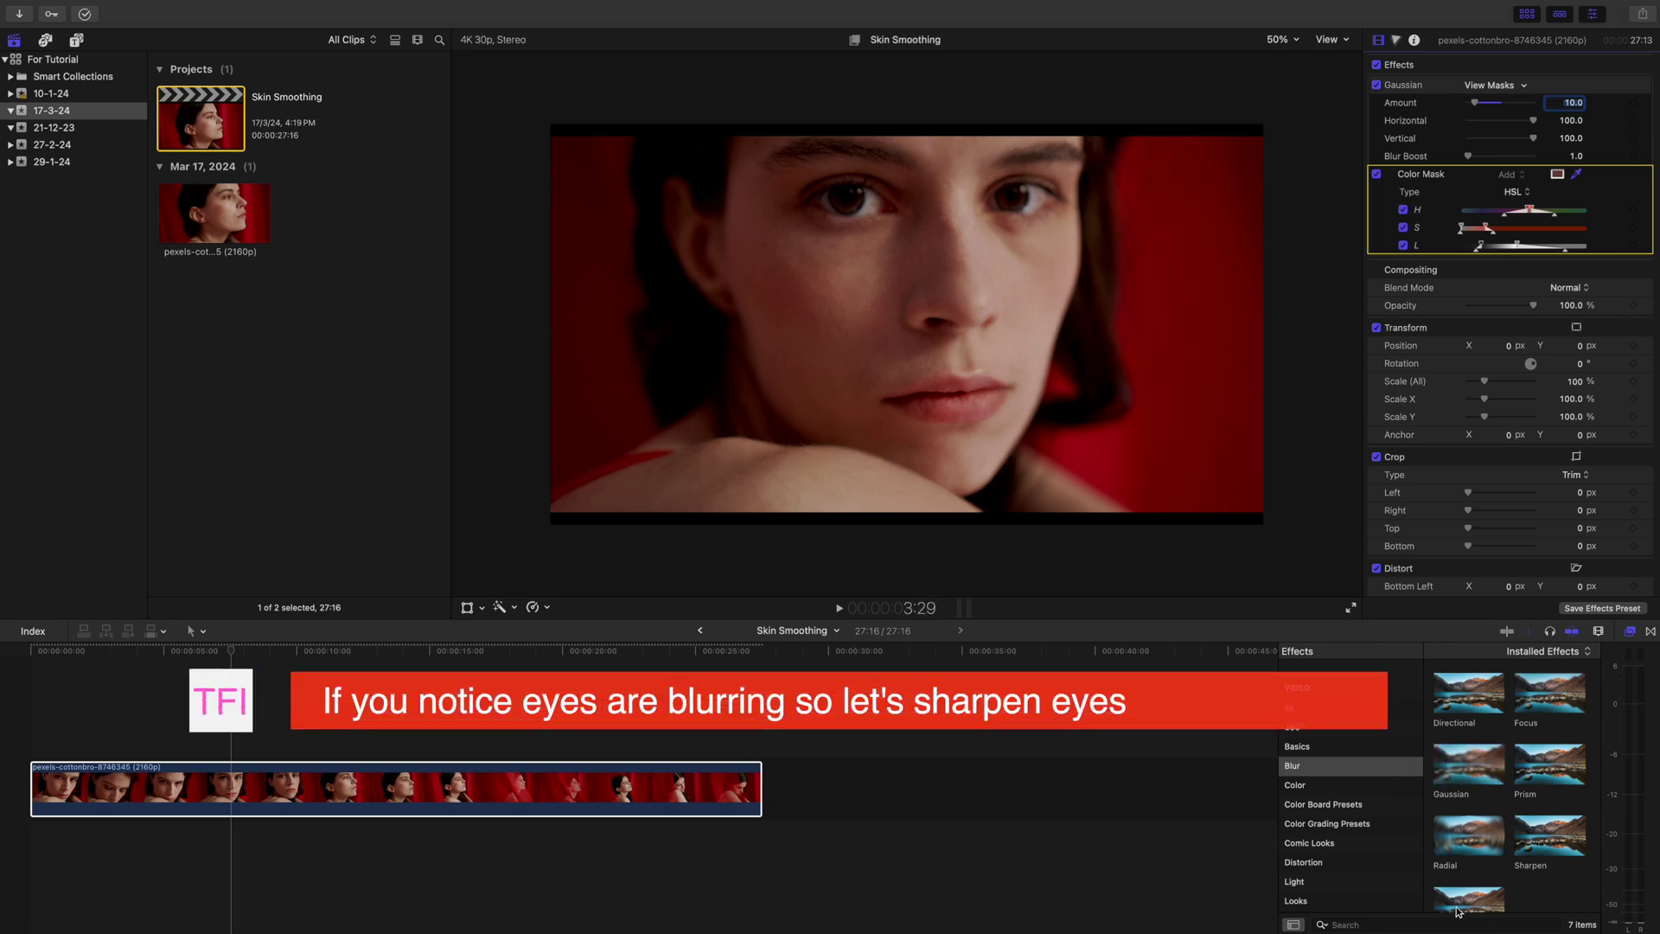
# Search the Effects browser and apply Sharpen to the portrait clip below Gaussian.
pyautogui.click(1375, 923)
pyautogui.write('sh')
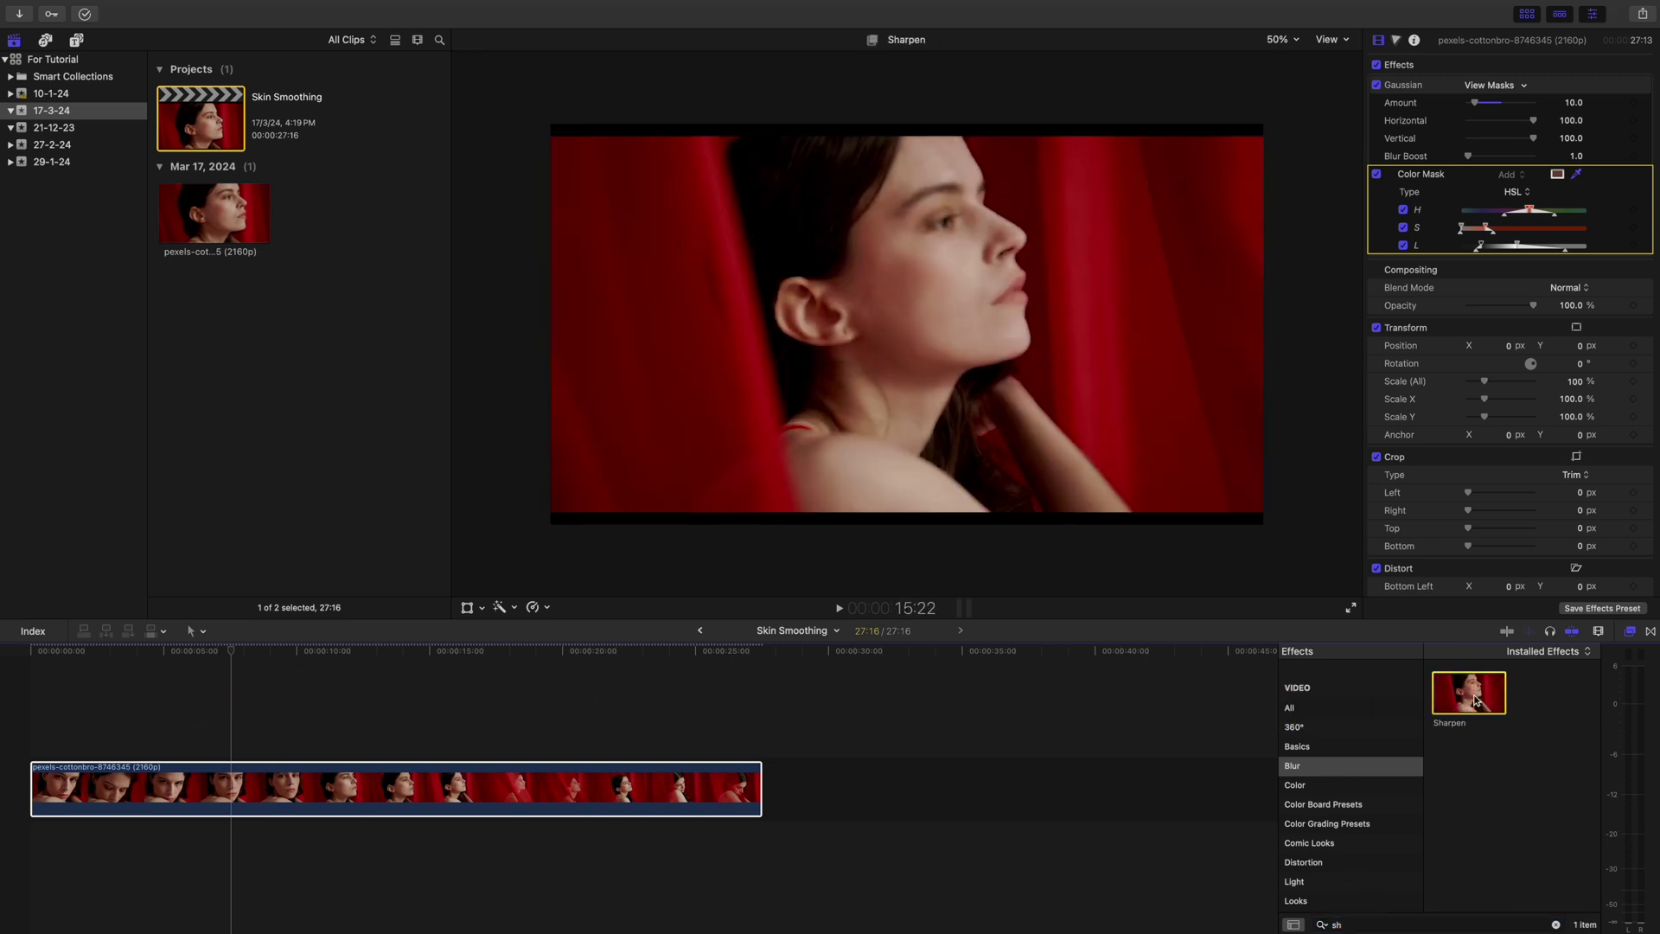
pyautogui.moveTo(1472, 702); pyautogui.dragTo(240, 794)
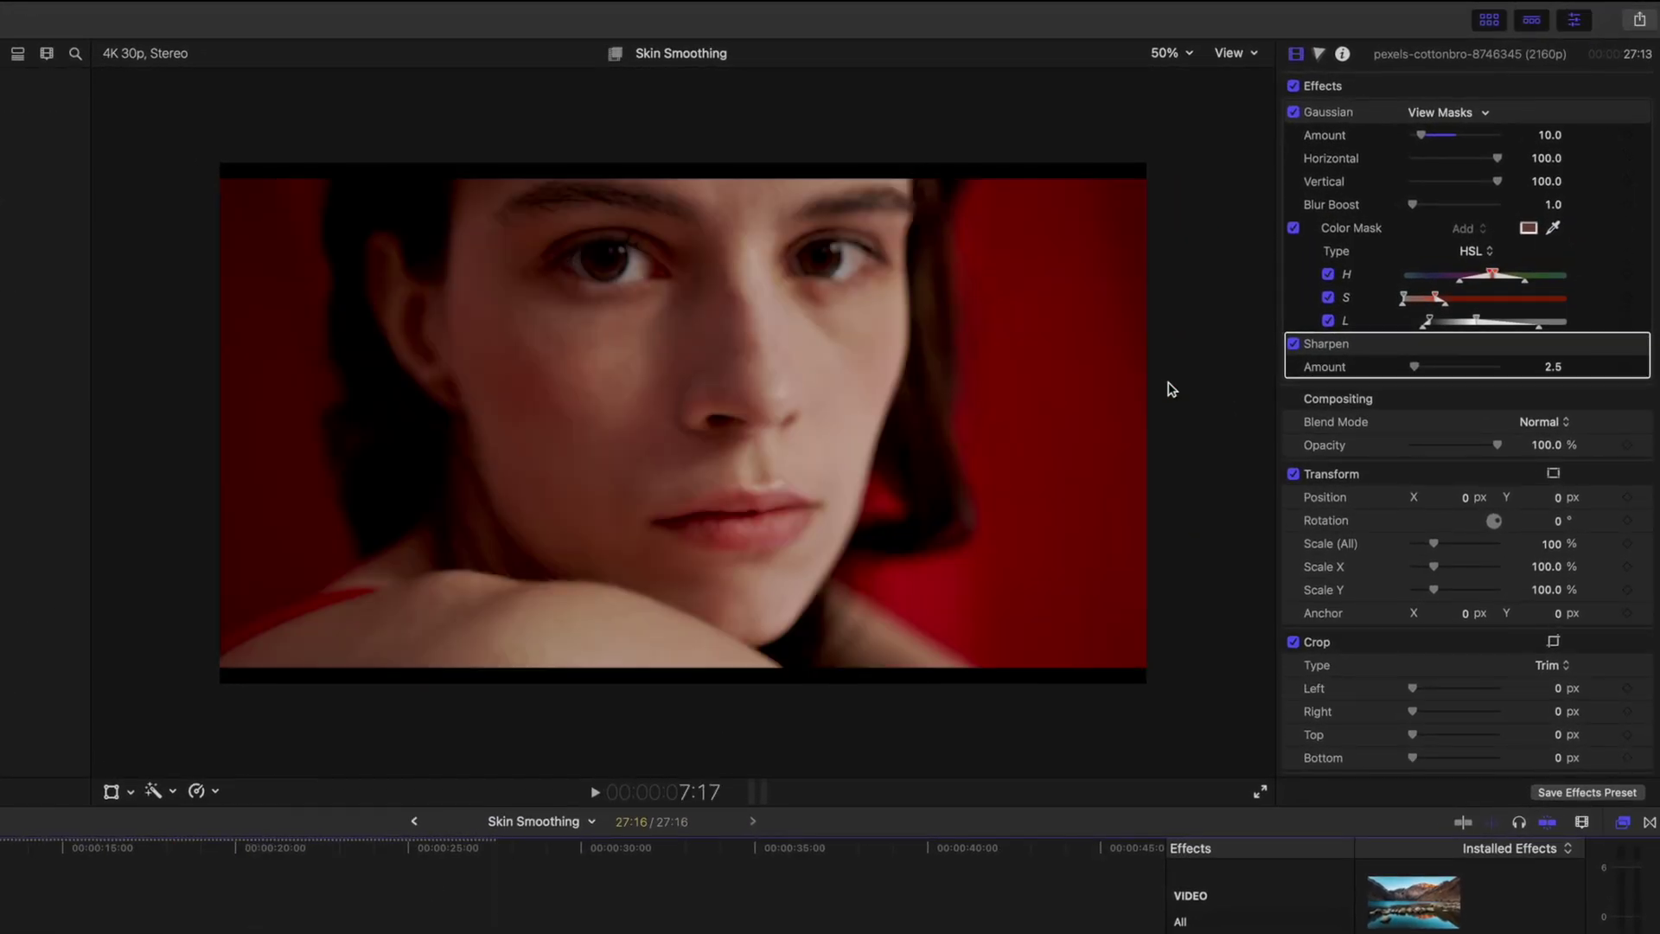
# Add a colour mask to Sharpen, sampled from her eye.
pyautogui.click(1553, 344)
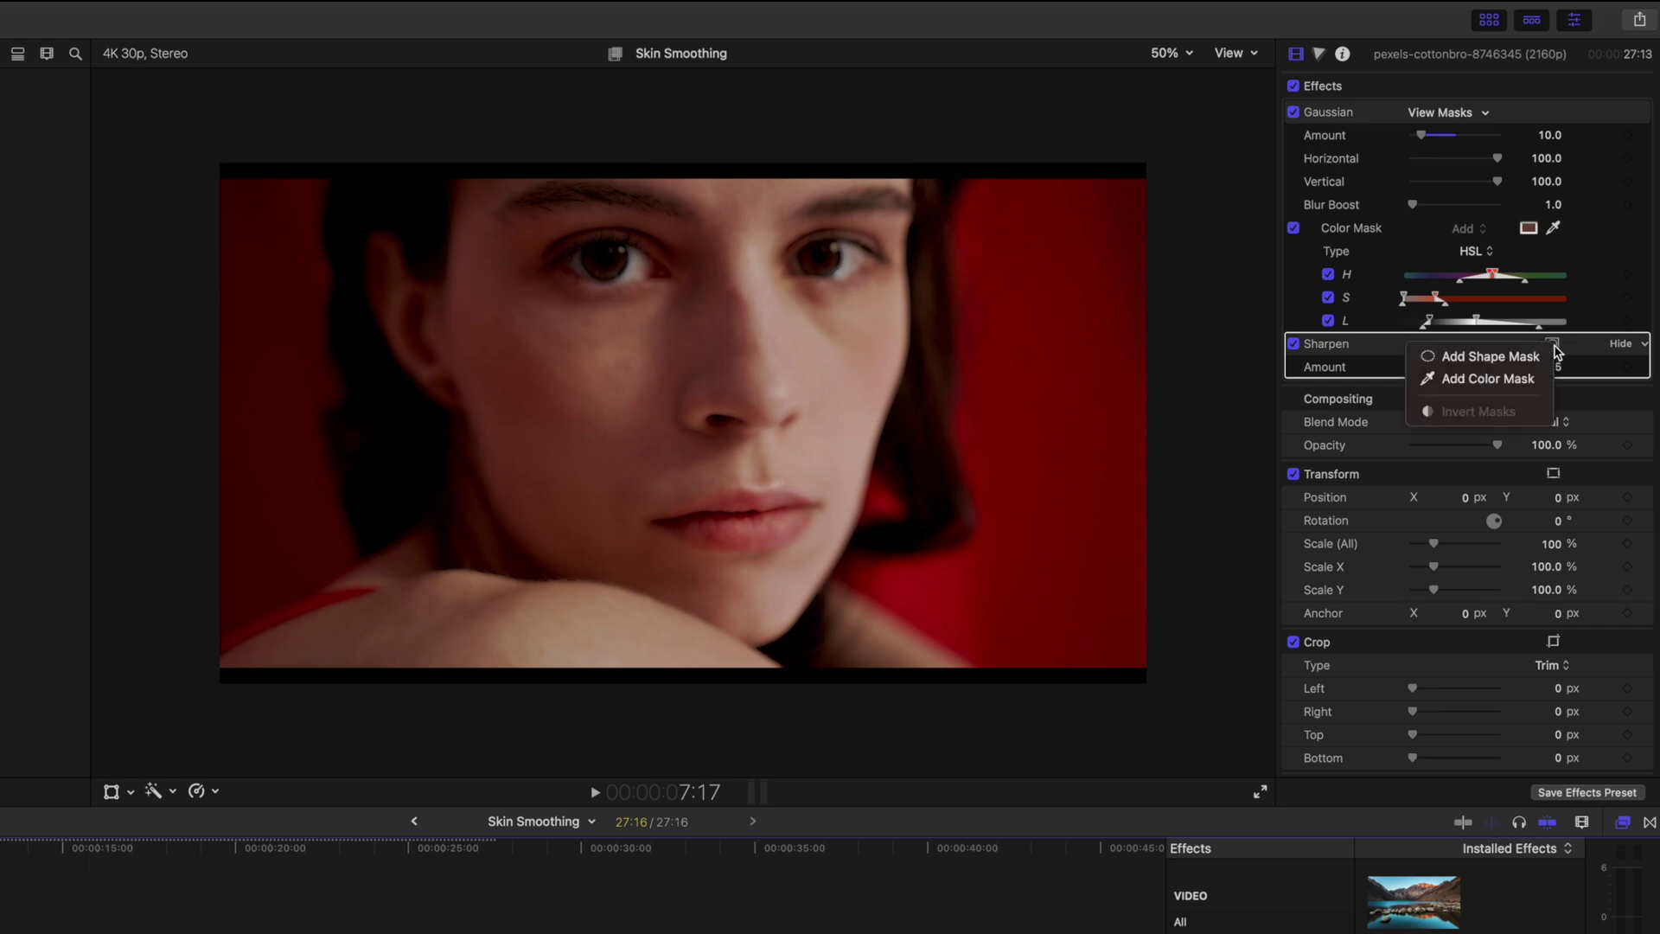
pyautogui.click(1487, 389)
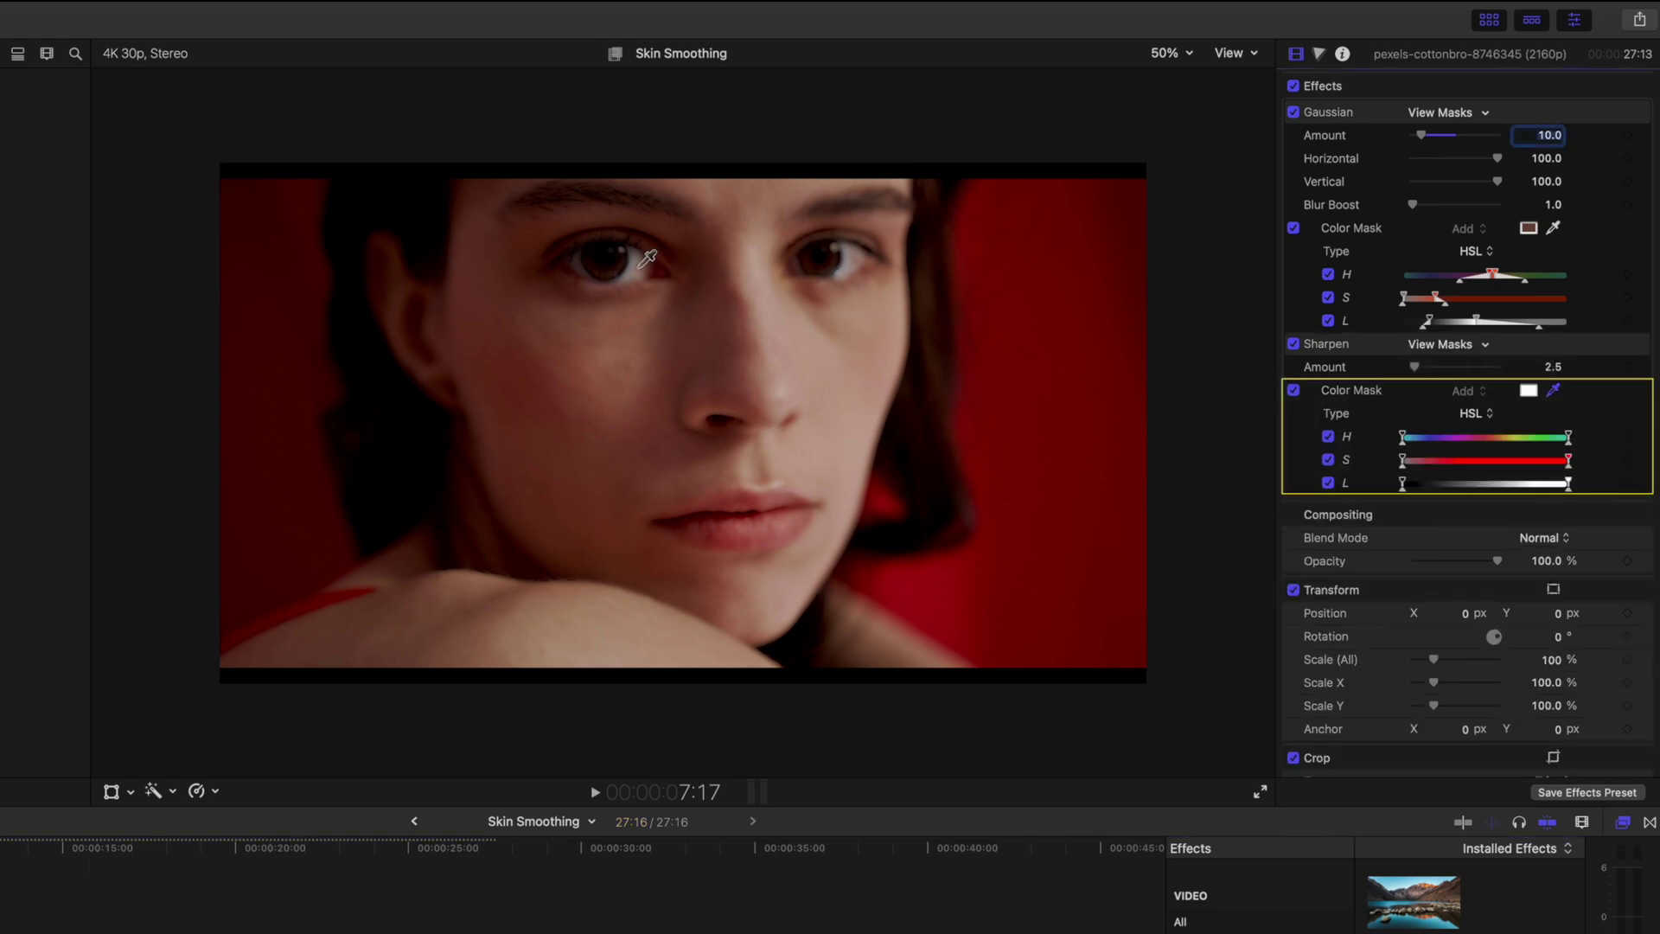
pyautogui.moveTo(628, 267)
pyautogui.mouseDown()
pyautogui.moveTo(601, 251)
pyautogui.moveTo(637, 250)
pyautogui.moveTo(624, 256)
pyautogui.mouseUp()
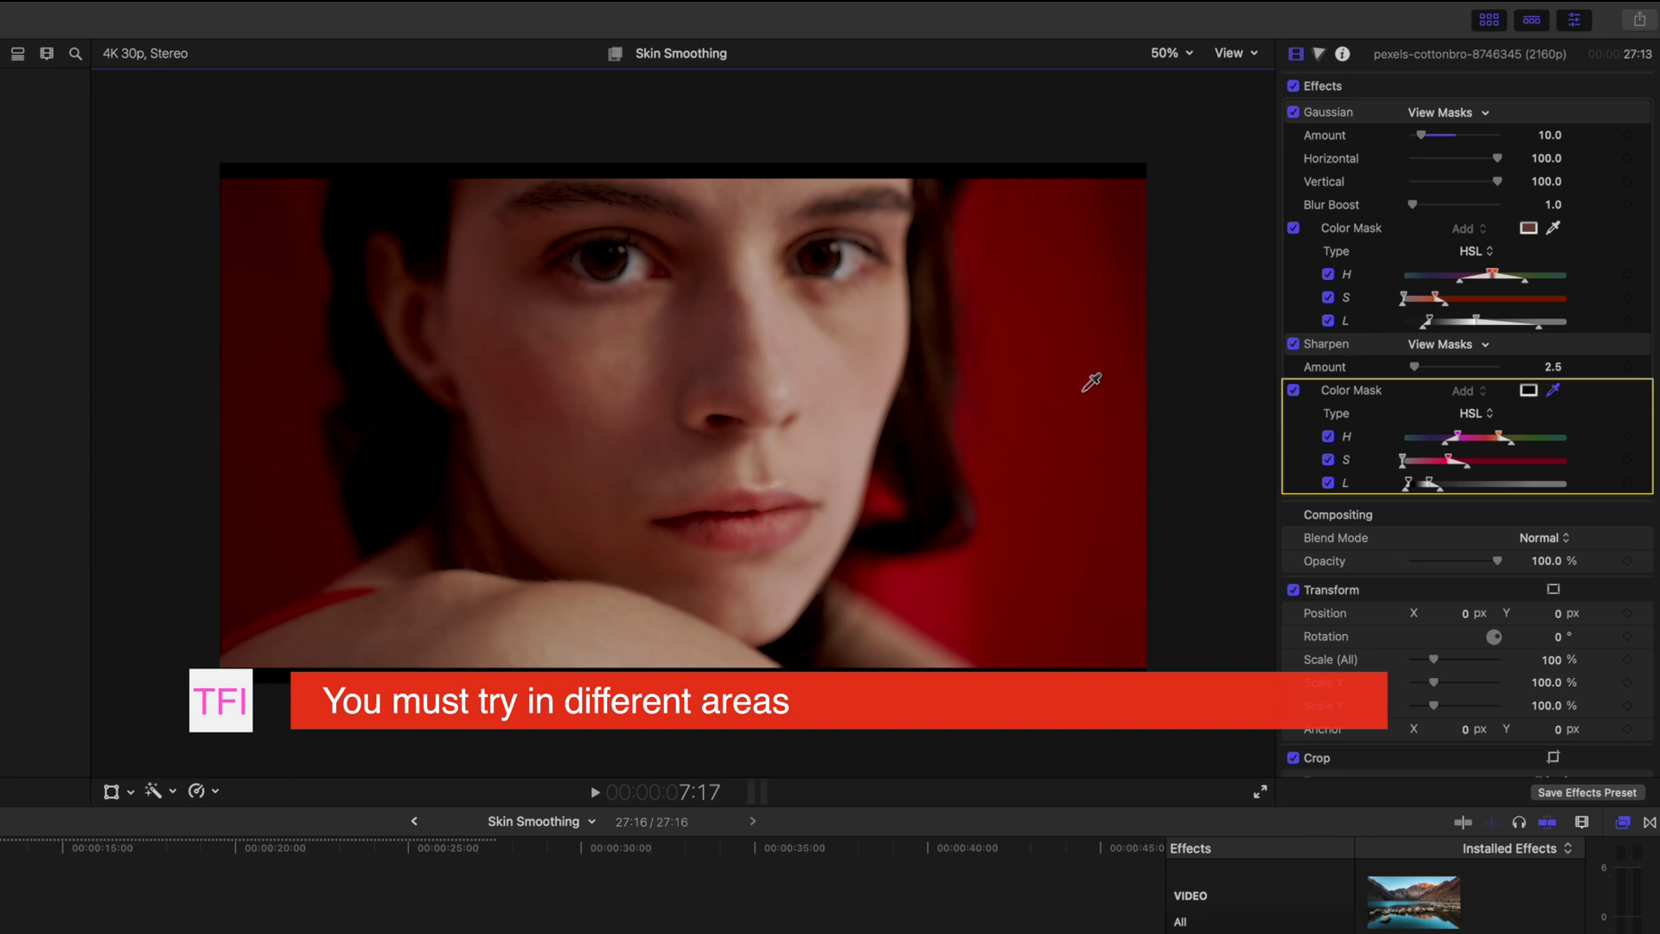
# Toggle Sharpen off and on to compare, then adjust its Amount to 0.57.
pyautogui.click(1295, 345)
pyautogui.click(1295, 345)
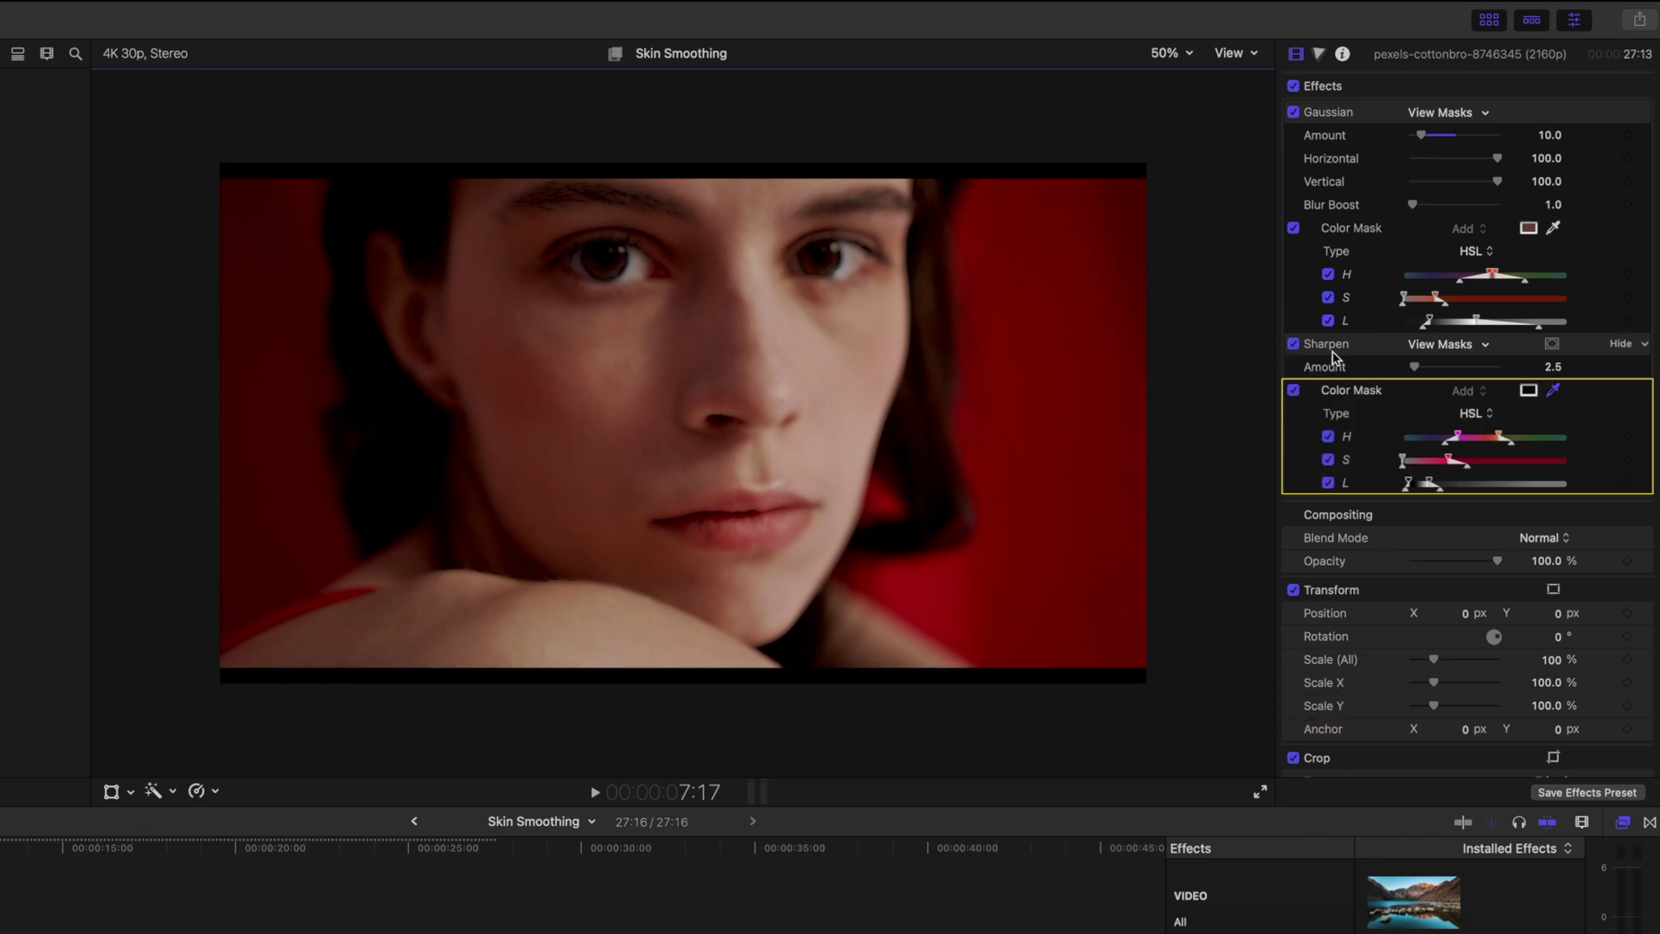
pyautogui.moveTo(1418, 366)
pyautogui.mouseDown()
pyautogui.moveTo(1489, 281)
pyautogui.moveTo(1469, 281)
pyautogui.mouseUp()
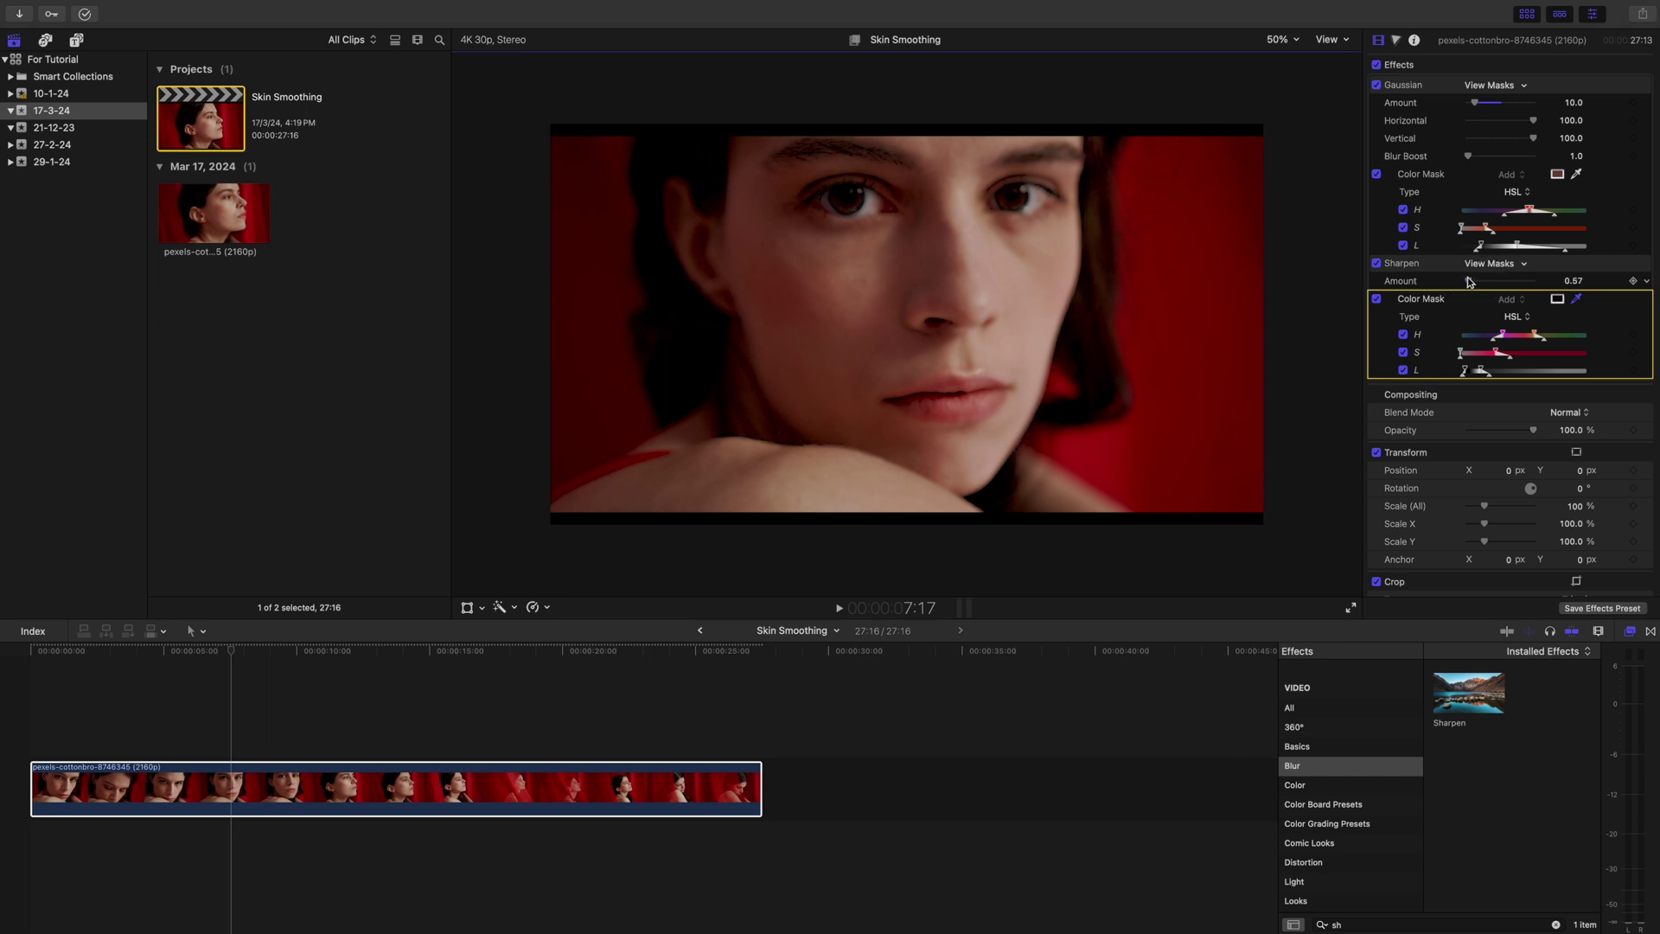
# Set Sharpen Amount to 3.0 and resample the eye colour mask across the eye.
pyautogui.click(1572, 282)
pyautogui.click(875, 201)
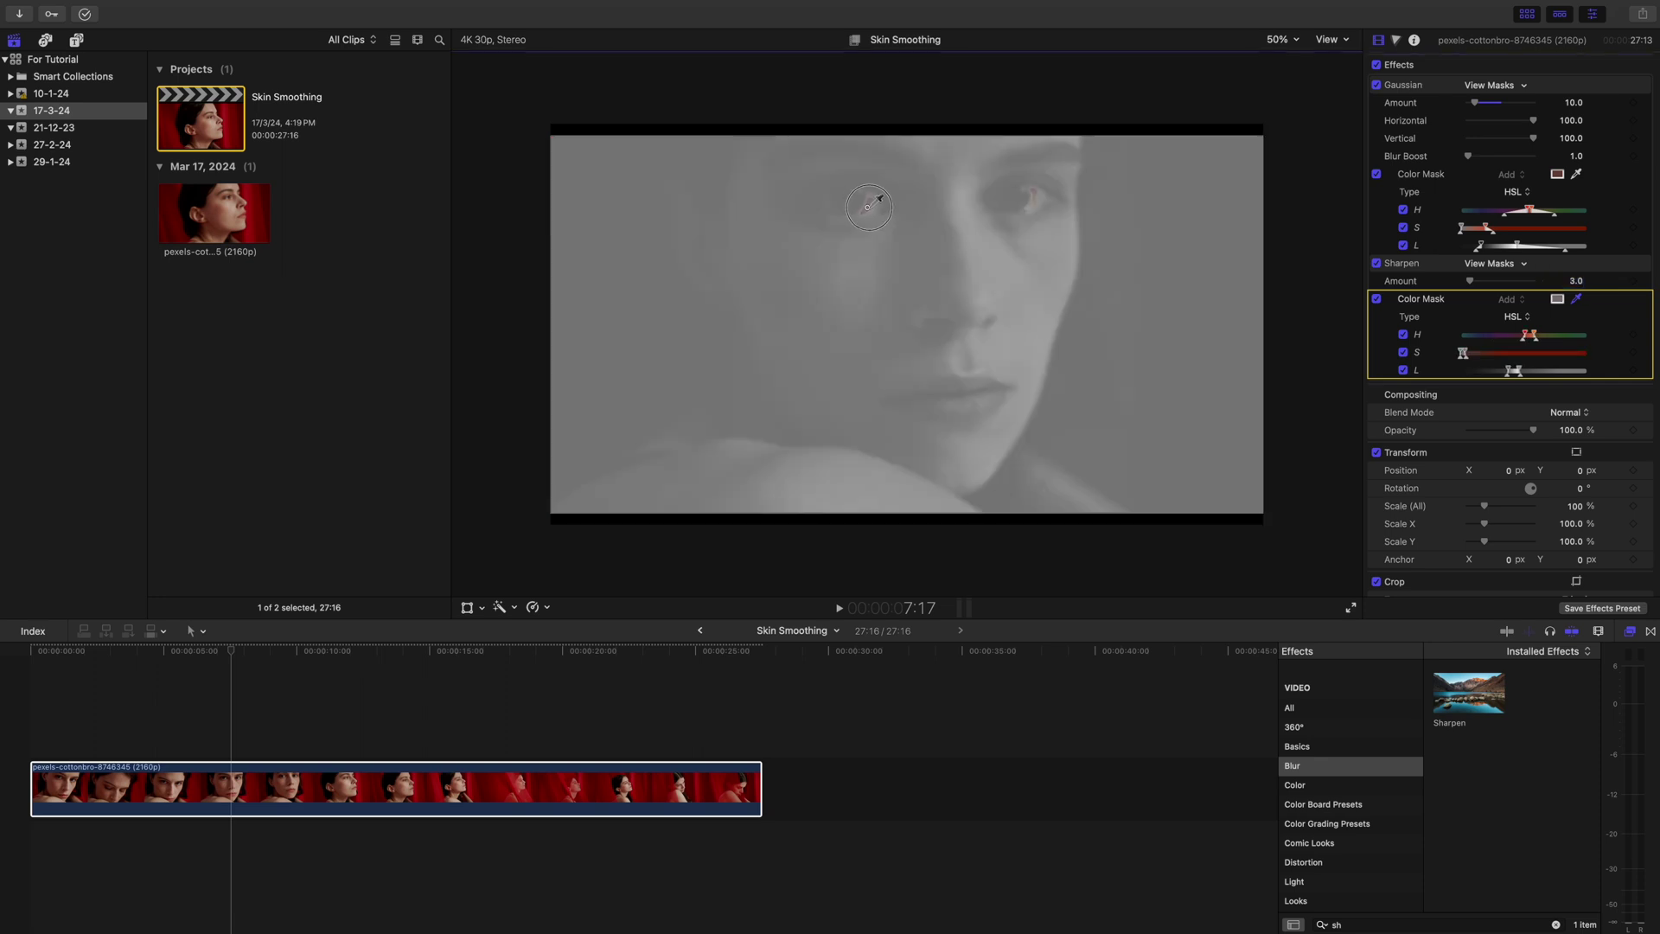
pyautogui.moveTo(868, 206); pyautogui.dragTo(884, 204)
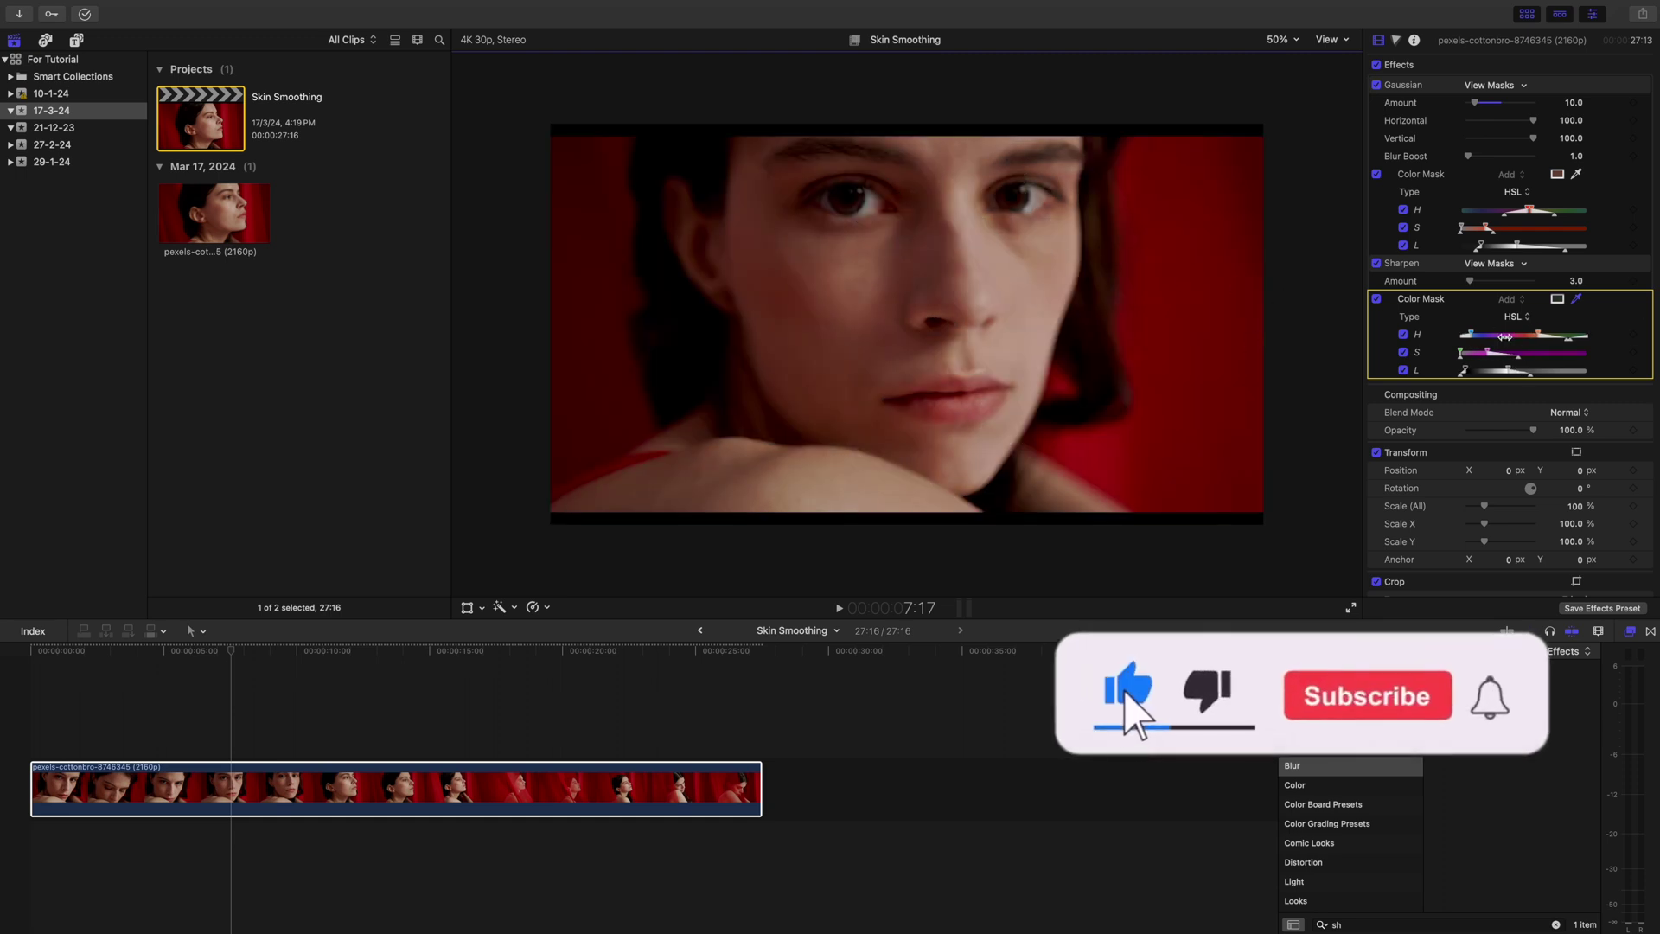
# Turn Sharpen off, hide the Effects browser, and select the clip at 6:20.
pyautogui.click(1377, 263)
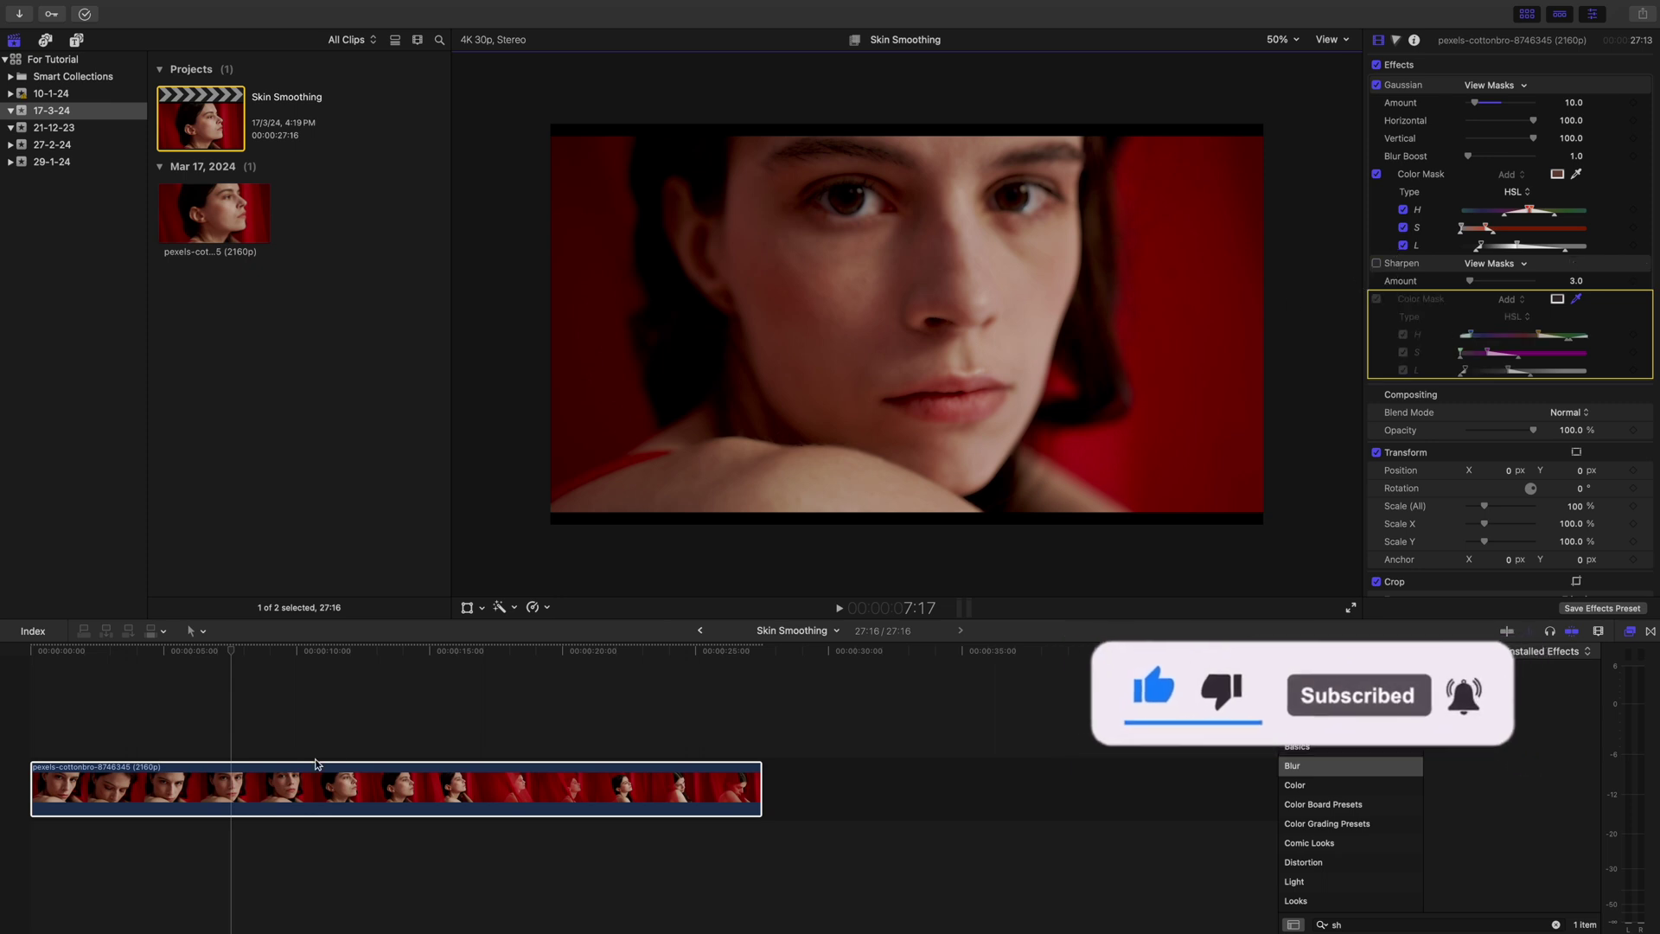
pyautogui.press('super+5')
pyautogui.click(207, 744)
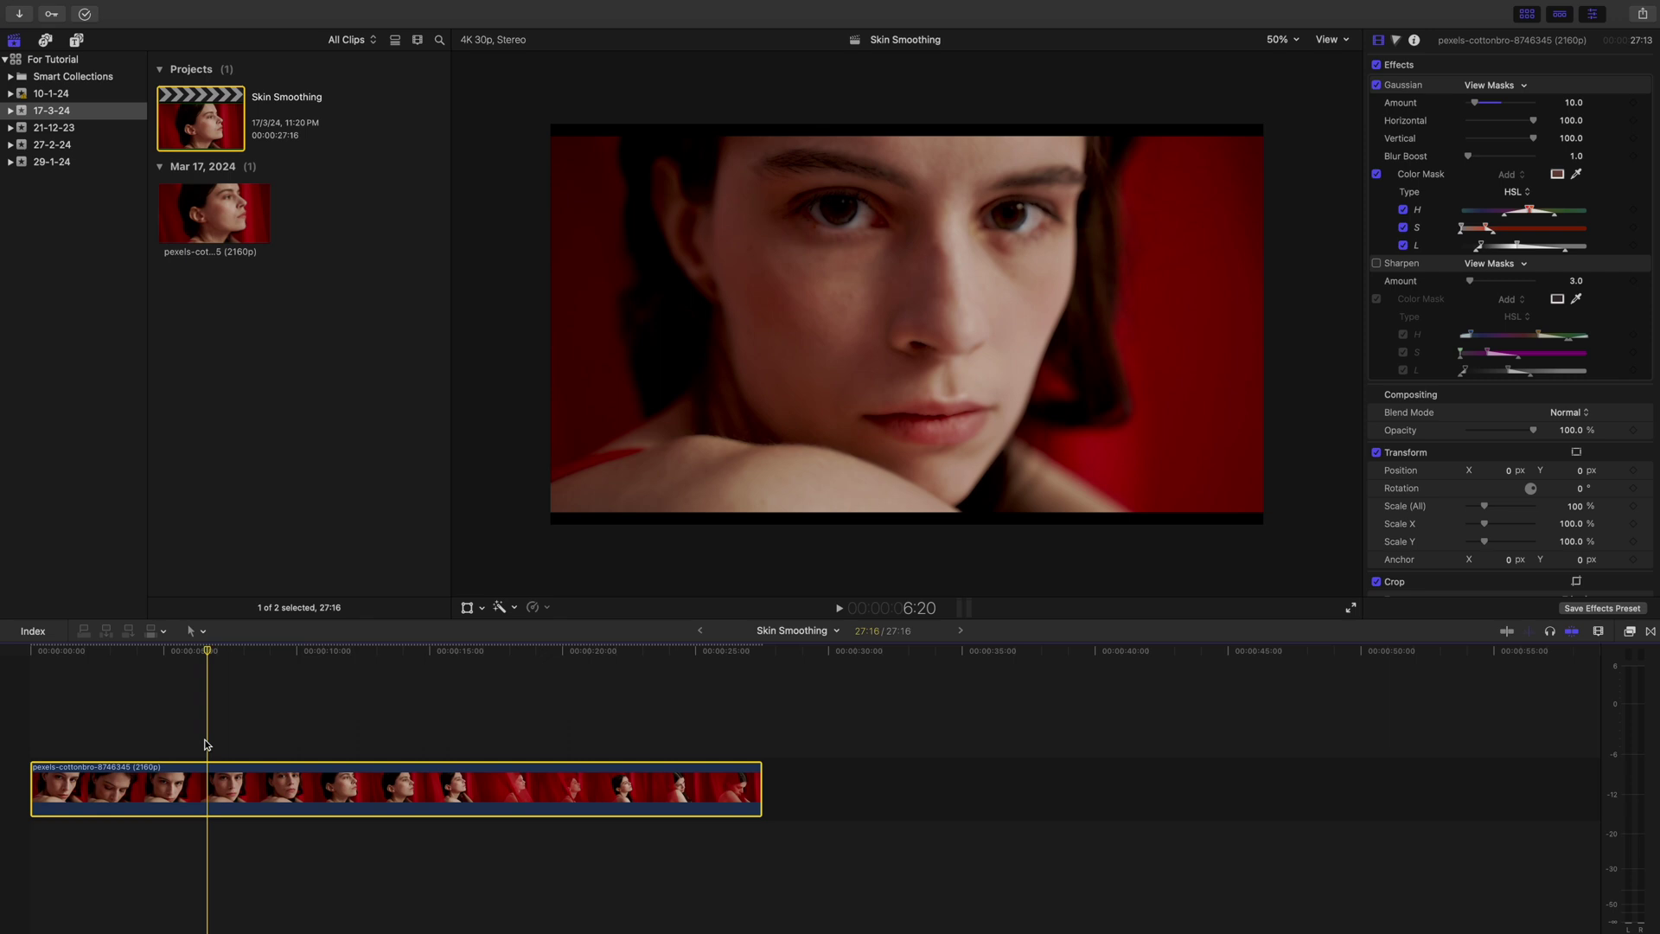
# Re-enable Sharpen, set its Amount to 8.0, and toggle it twice to compare.
pyautogui.click(1377, 264)
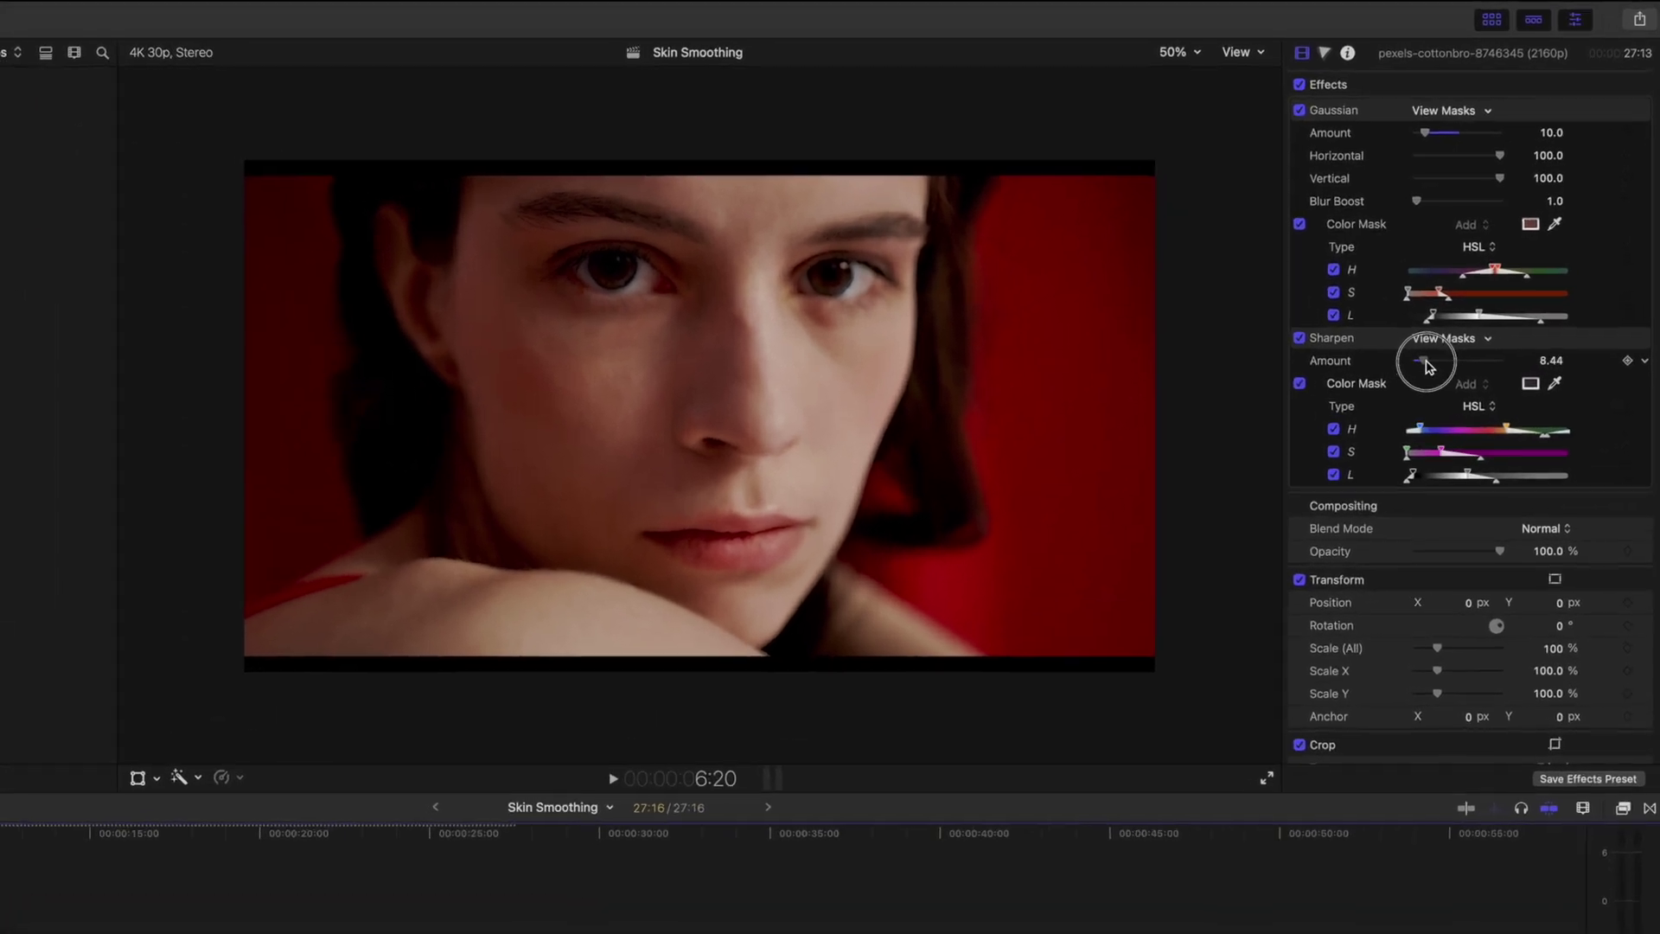
pyautogui.moveTo(1474, 285); pyautogui.dragTo(1483, 287)
pyautogui.moveTo(1429, 373); pyautogui.dragTo(1427, 375)
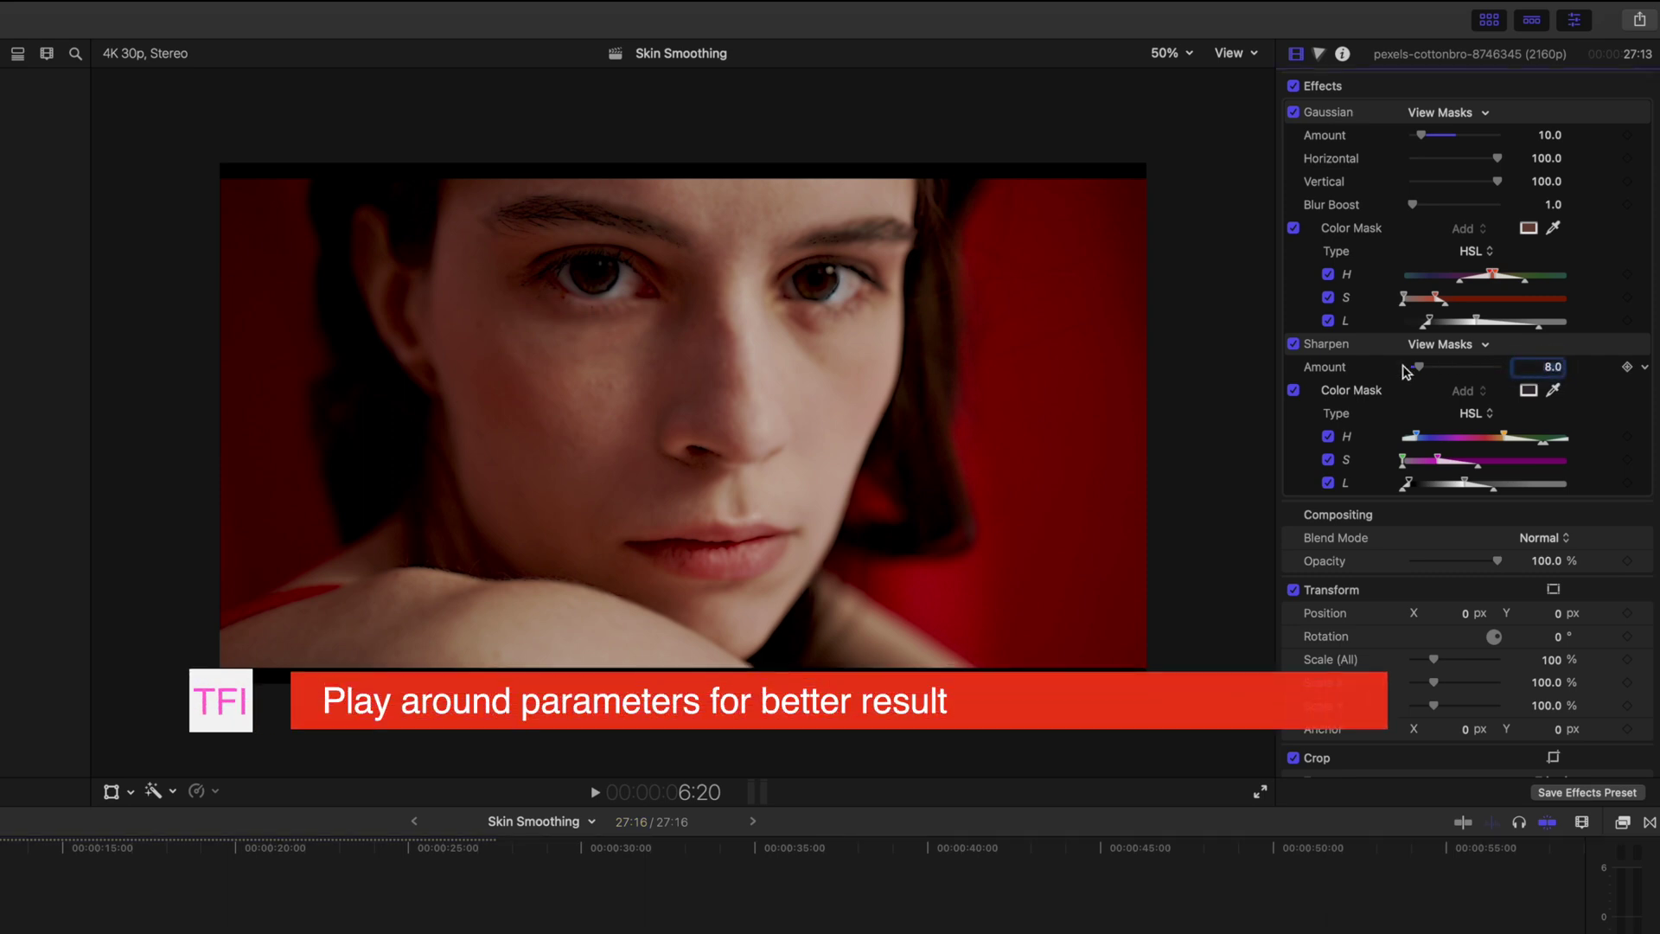
pyautogui.click(1295, 344)
pyautogui.click(1294, 344)
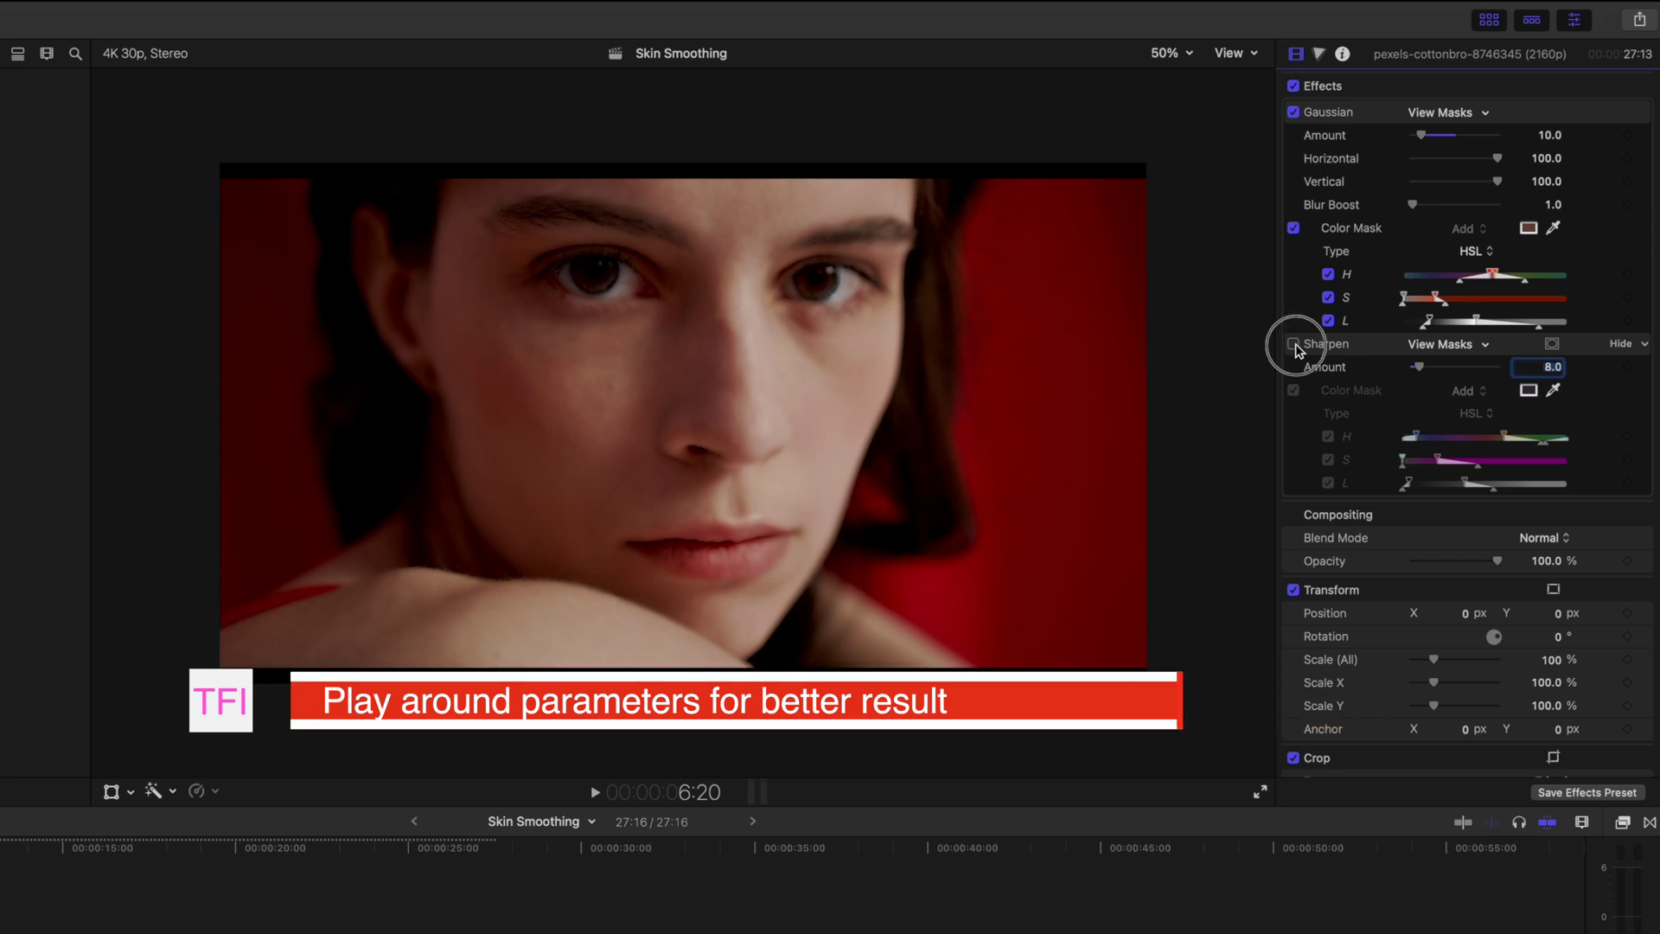
pyautogui.click(1295, 344)
pyautogui.click(1295, 345)
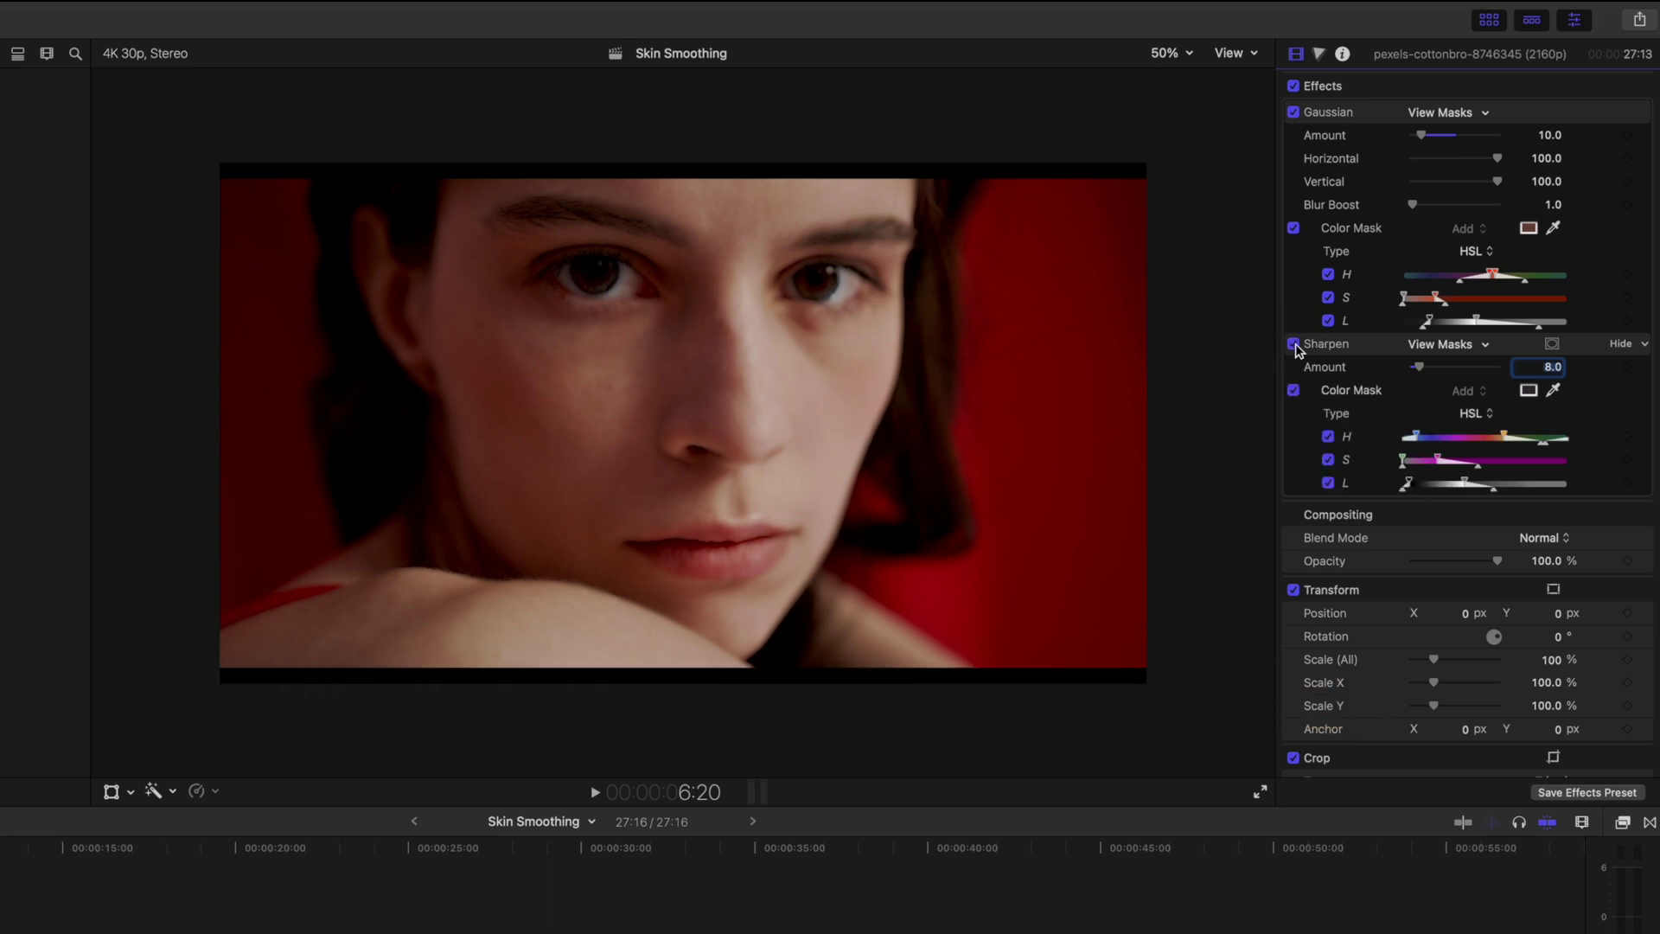
# Toggle all effects and the Gaussian blur to compare, then raise Sharpen Amount to 11.6.
pyautogui.click(1293, 86)
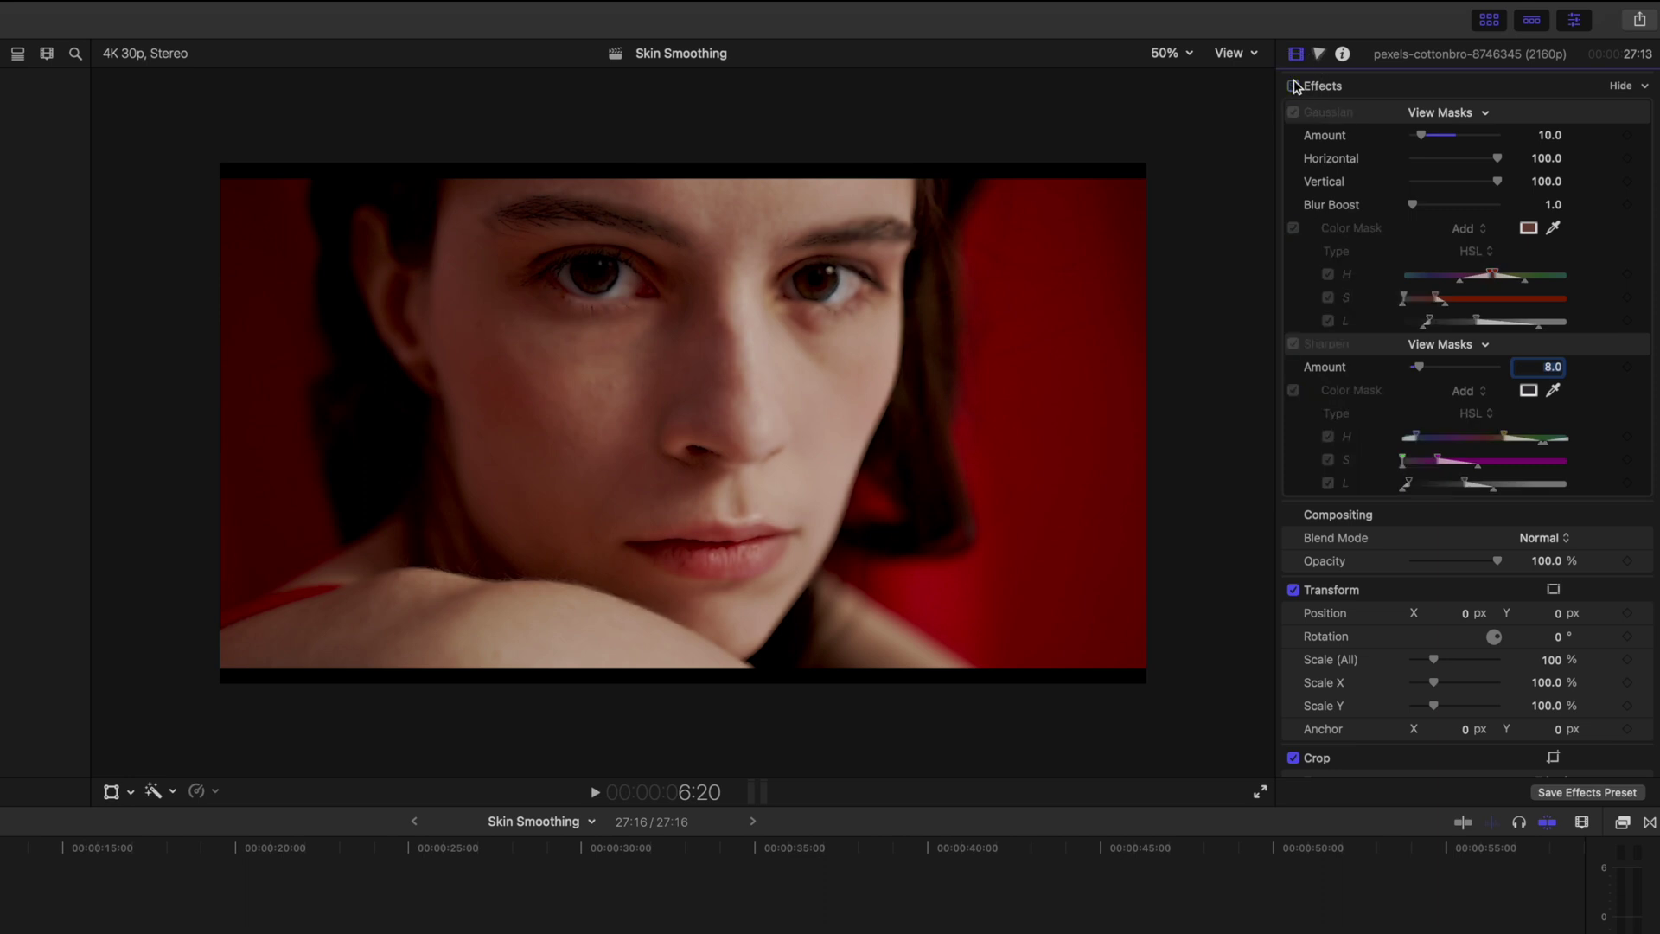
pyautogui.click(1294, 85)
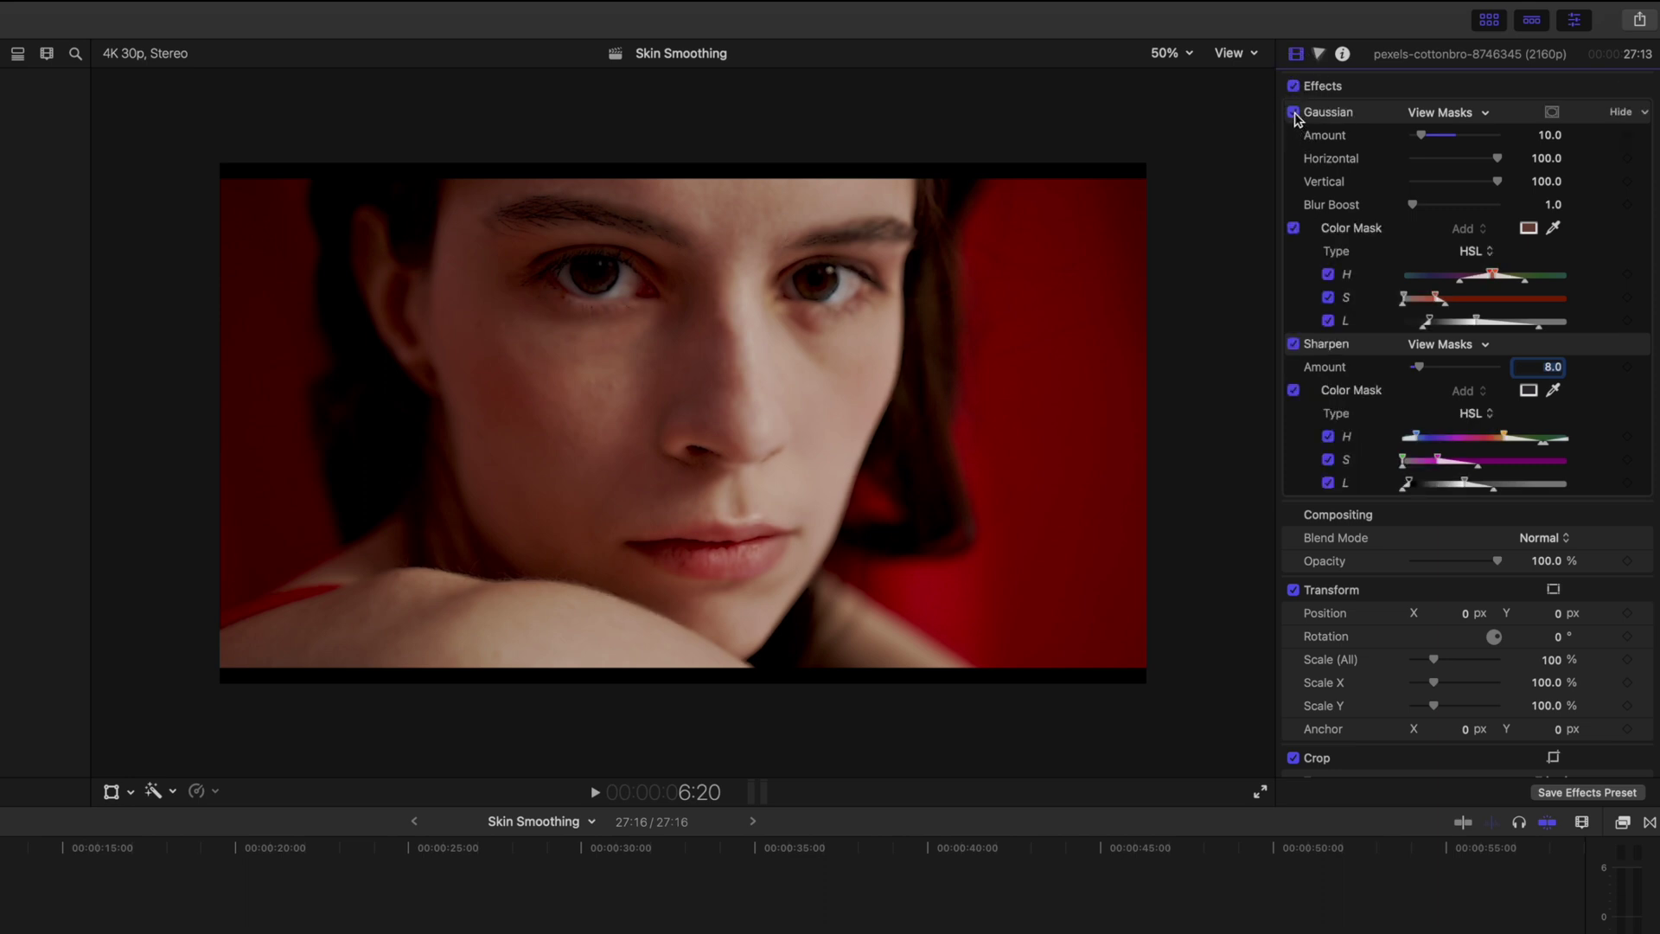
pyautogui.click(1295, 113)
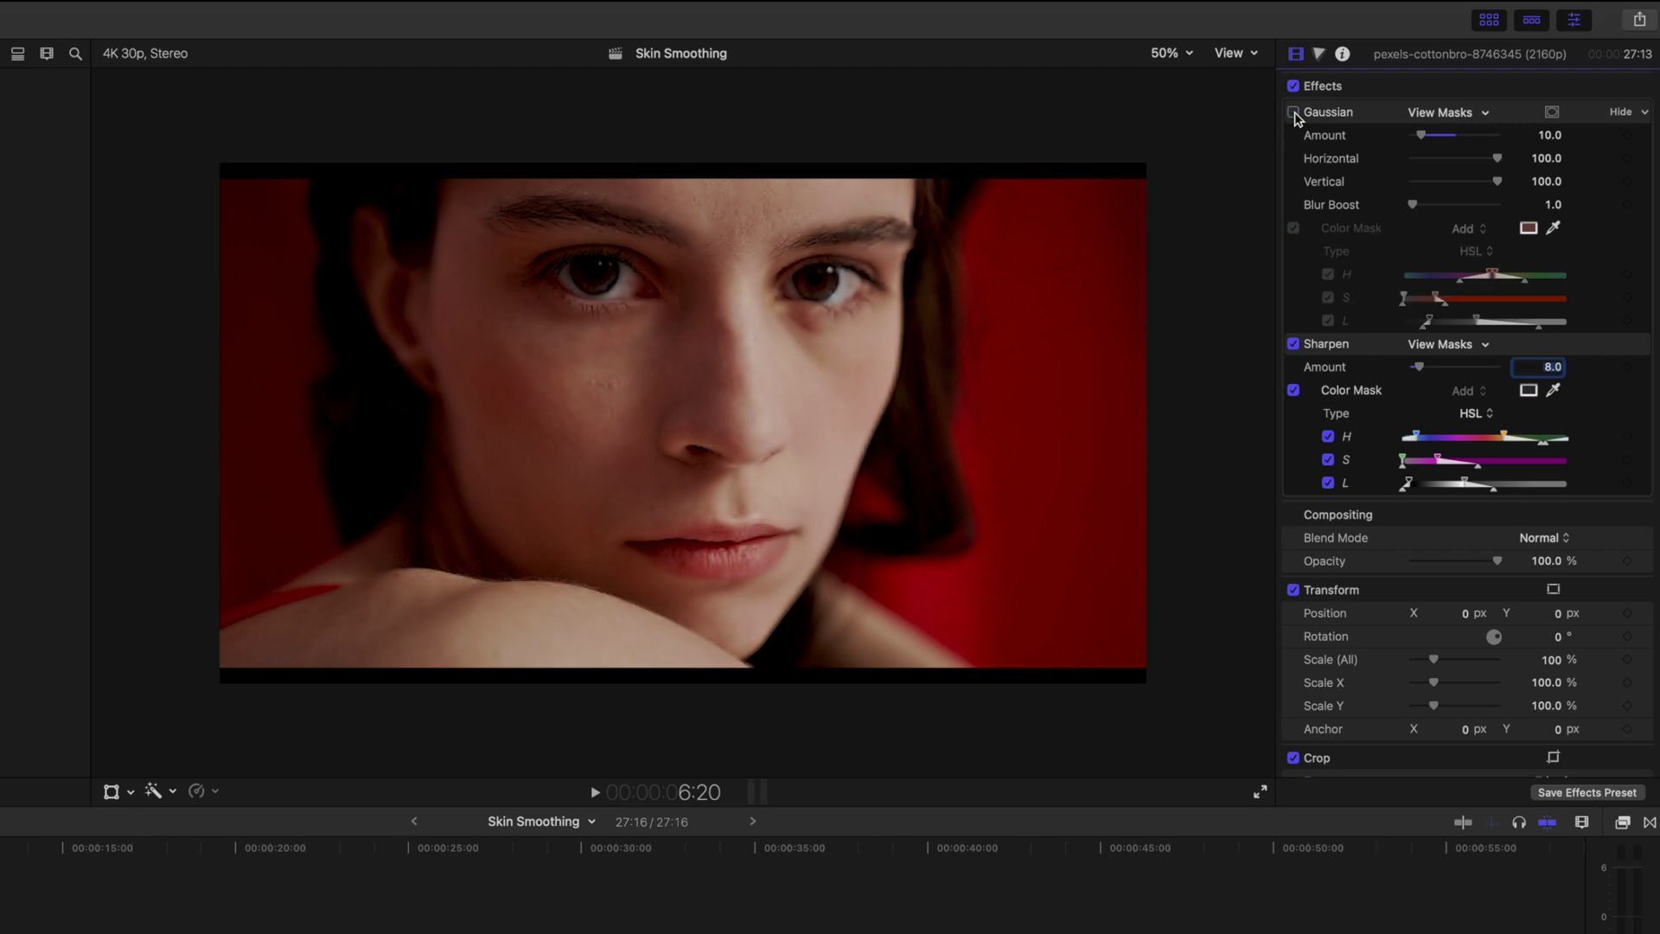
pyautogui.click(1294, 112)
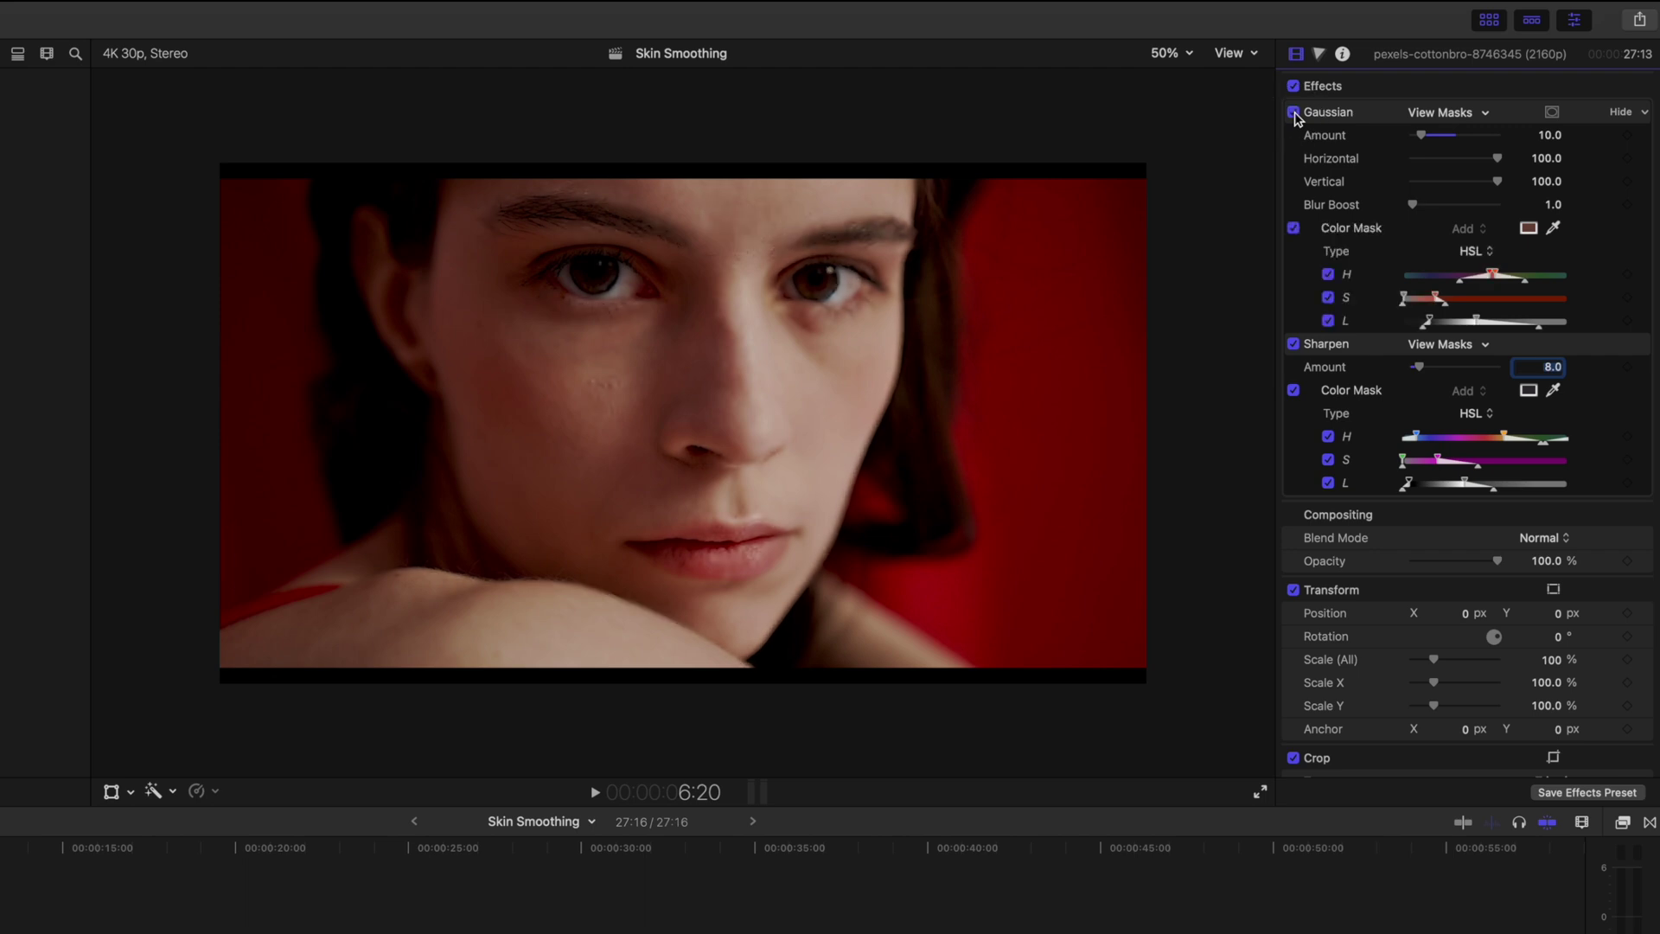
pyautogui.moveTo(1419, 367)
pyautogui.mouseDown()
pyautogui.moveTo(1443, 374)
pyautogui.moveTo(1427, 374)
pyautogui.mouseUp()
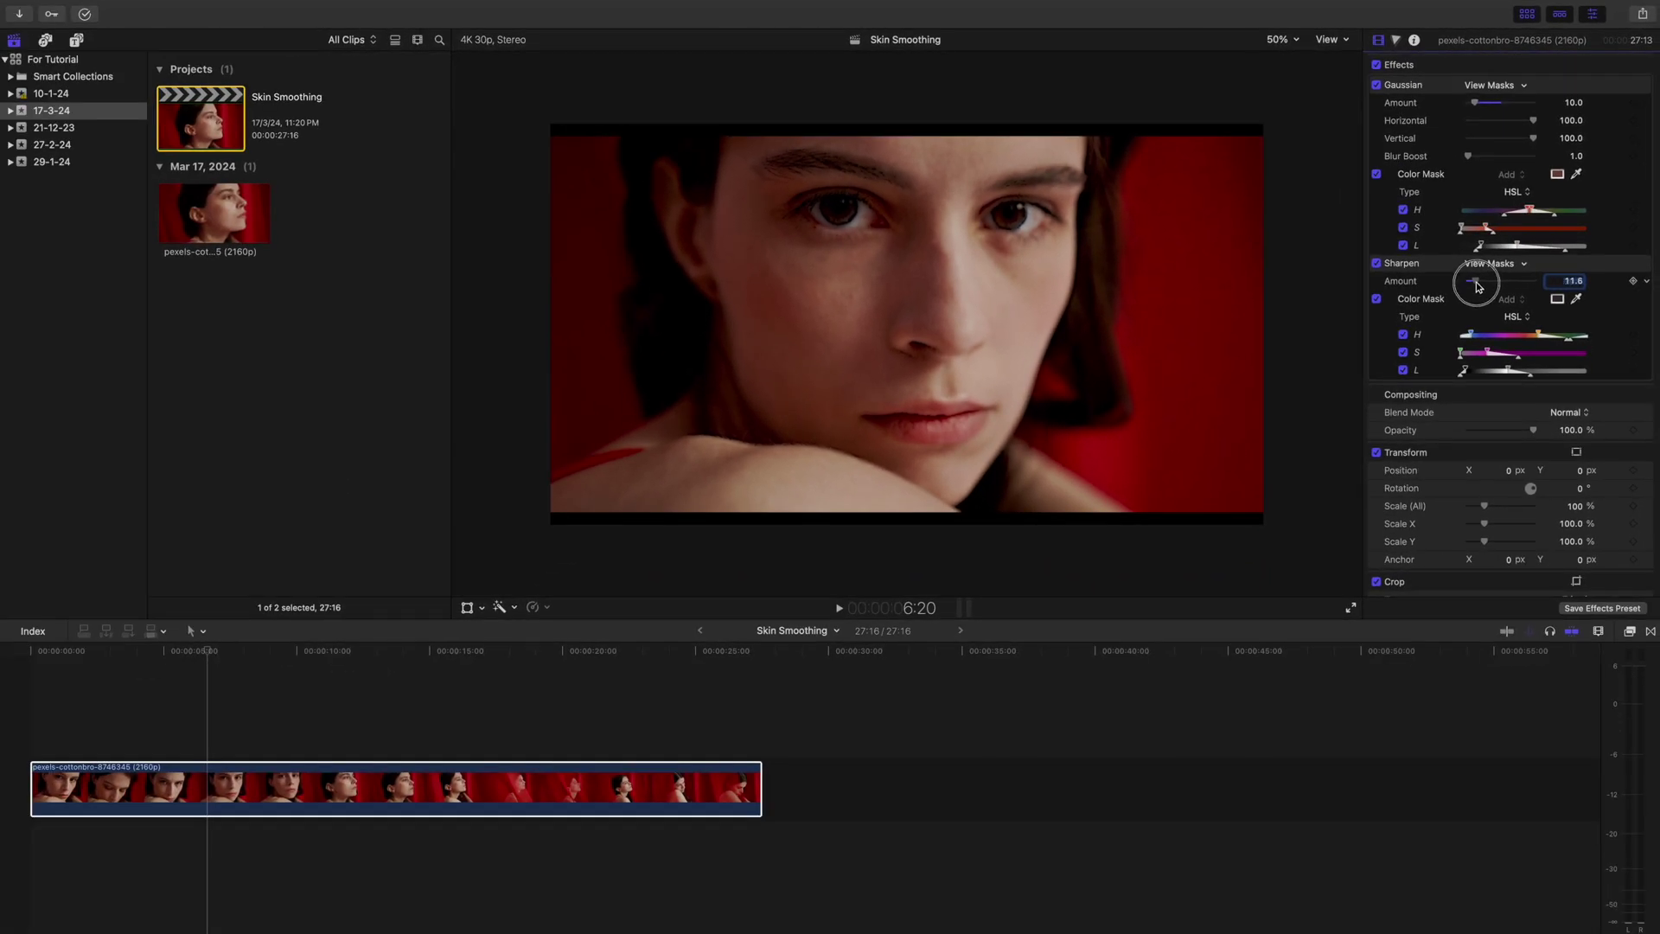